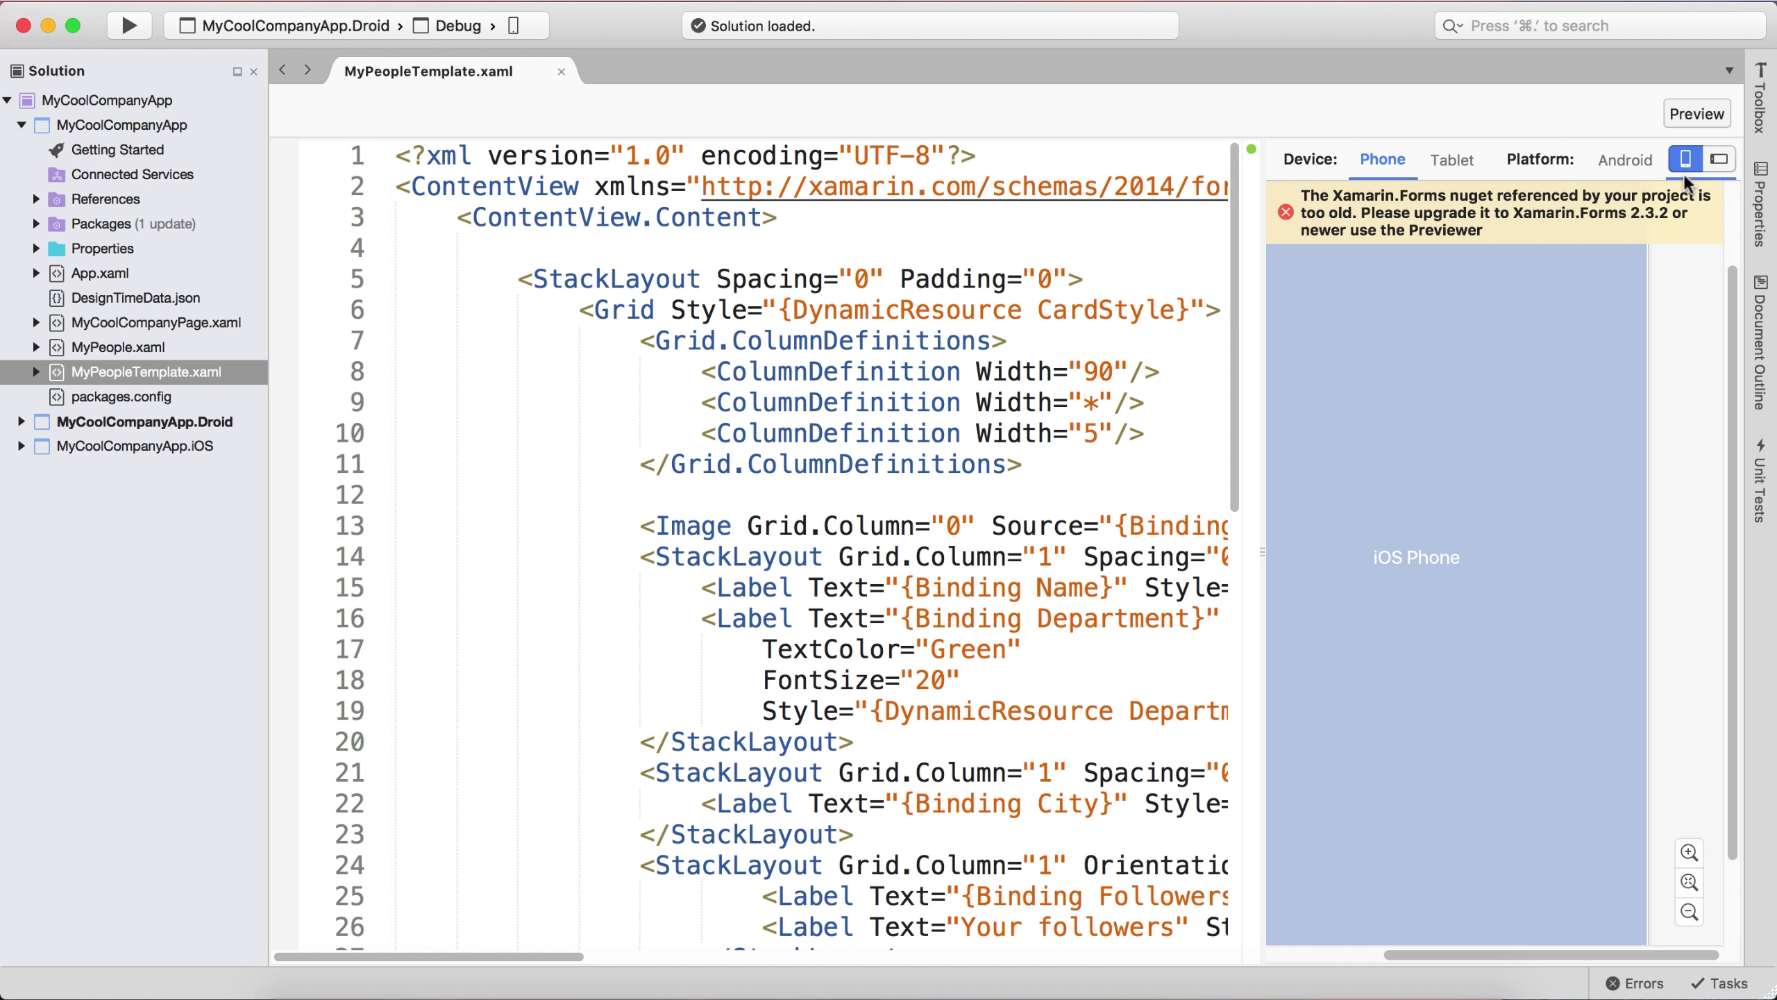
# Try the Android preview, rebuild the Android project, then switch the previewer back to iOS.
pyautogui.click(1621, 160)
pyautogui.click(1503, 575)
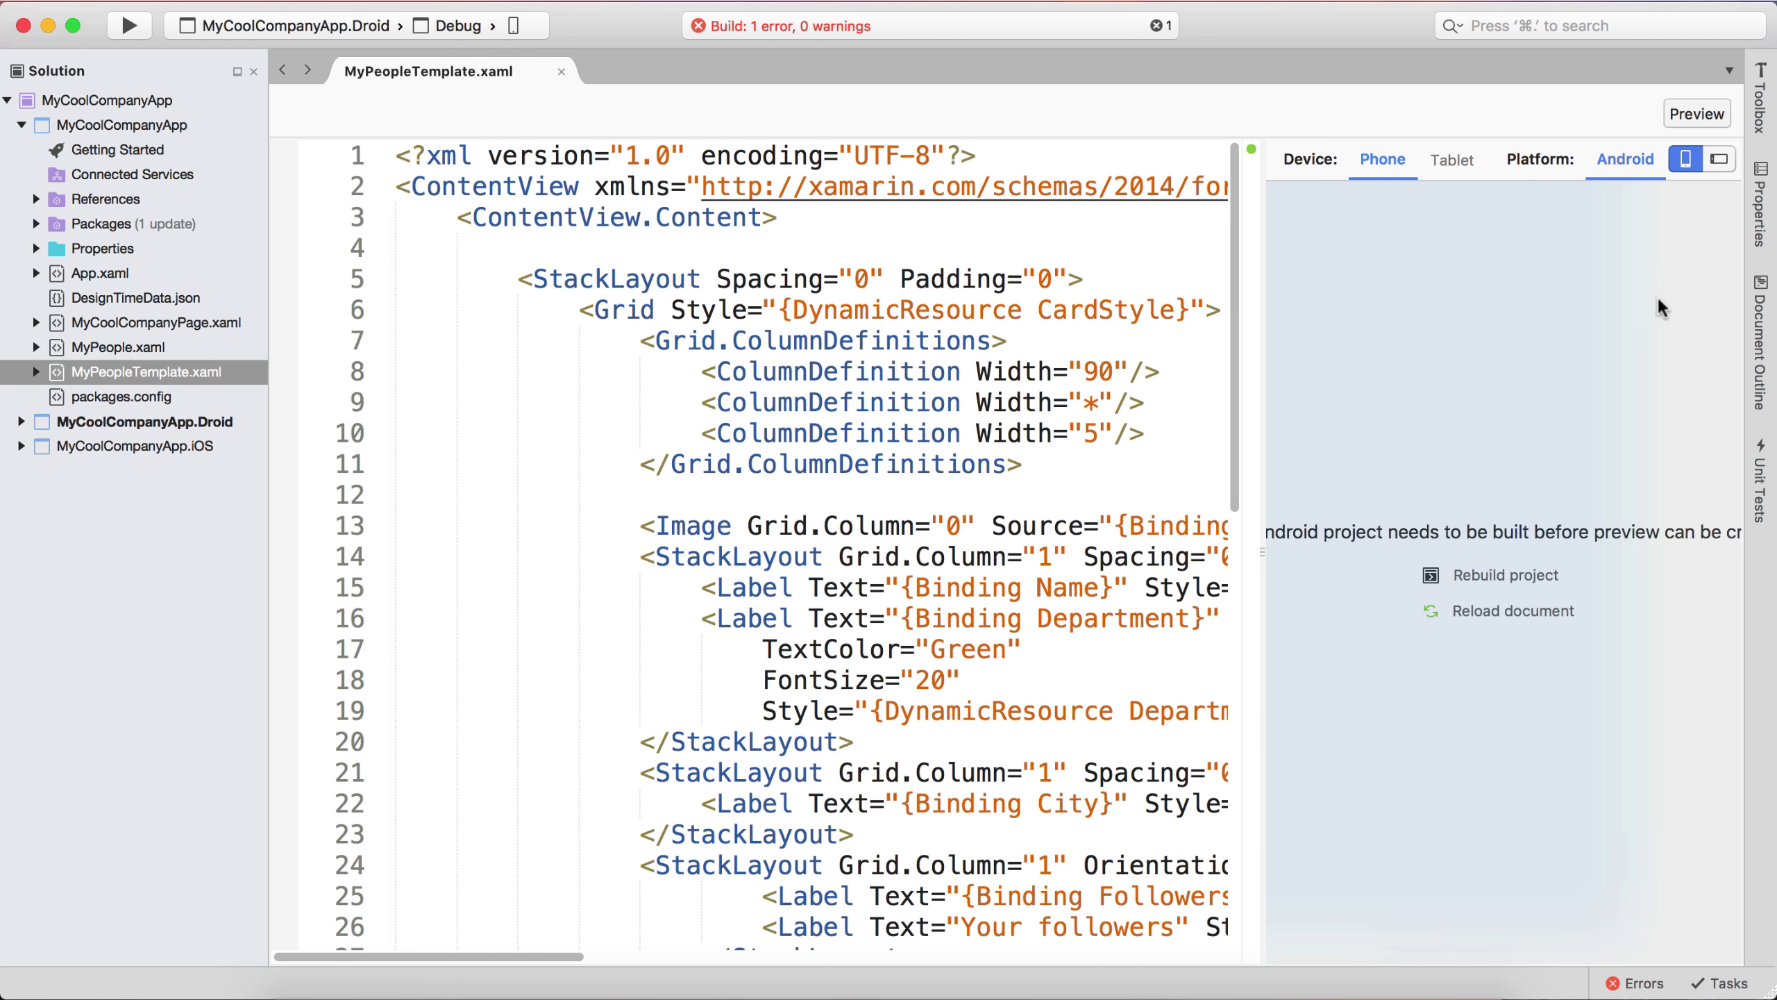
pyautogui.click(1686, 173)
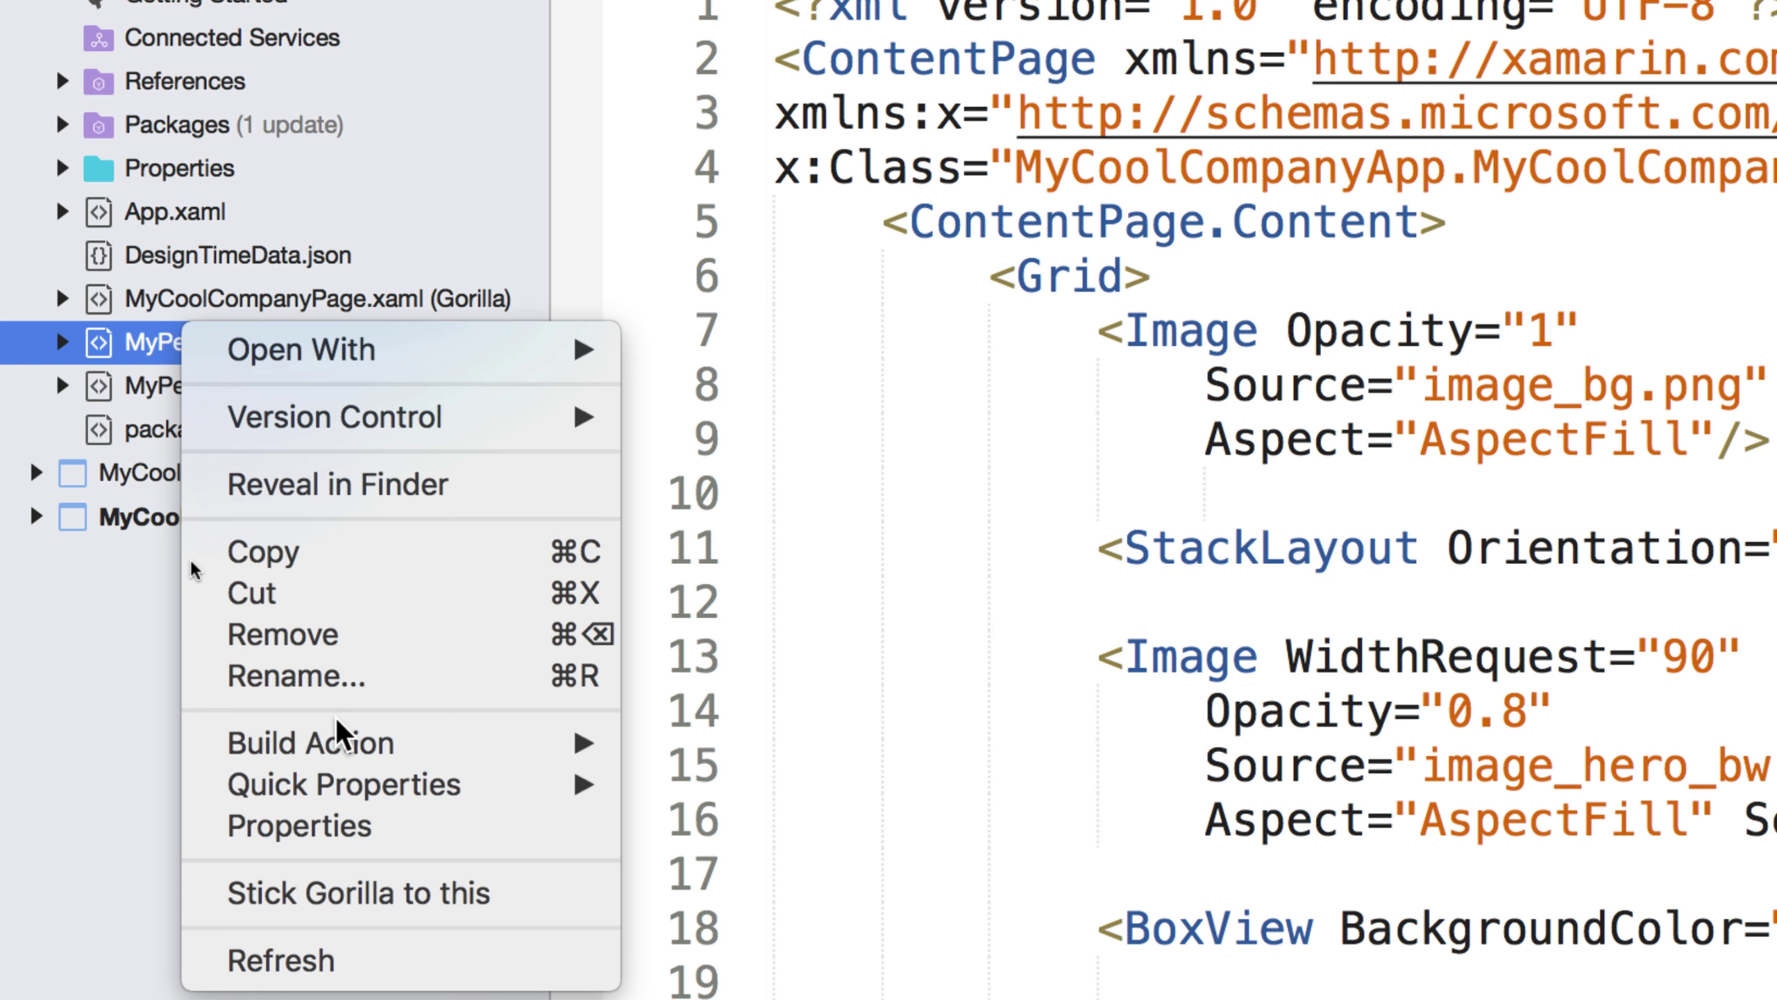
# Live-preview MyPeople on the phone, try image column width 60, then restore width 90.
pyautogui.click(413, 896)
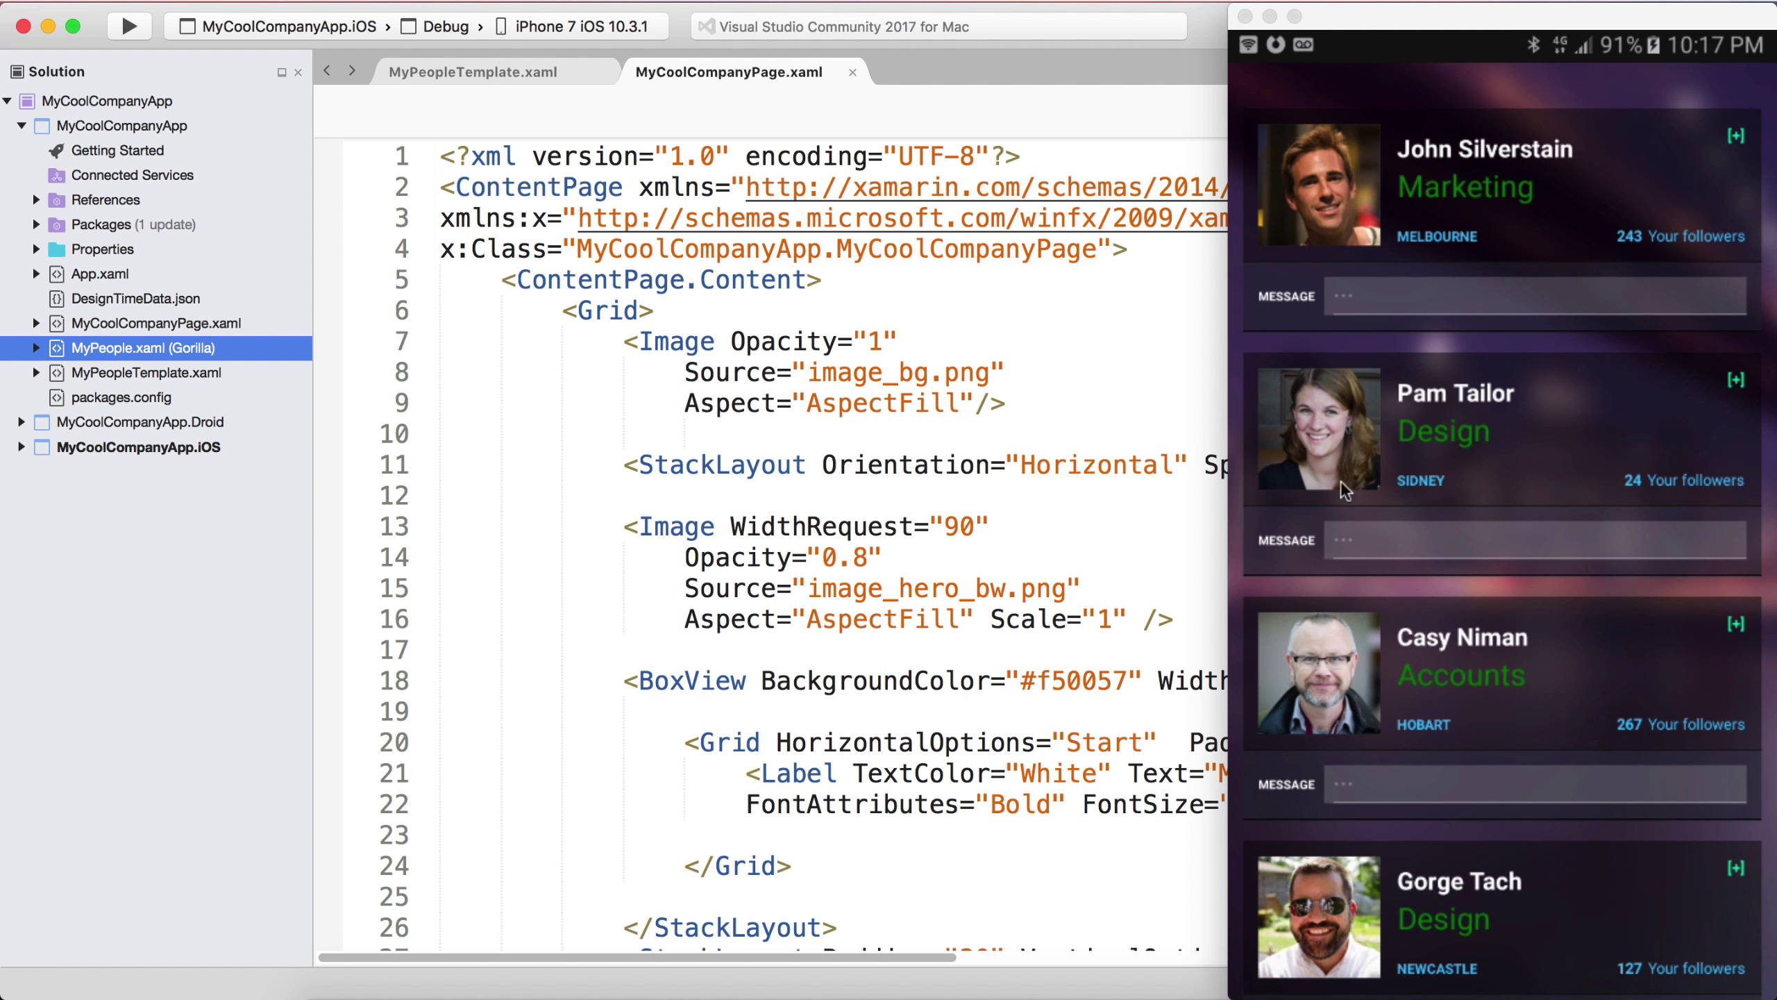
pyautogui.press('BackSpace')
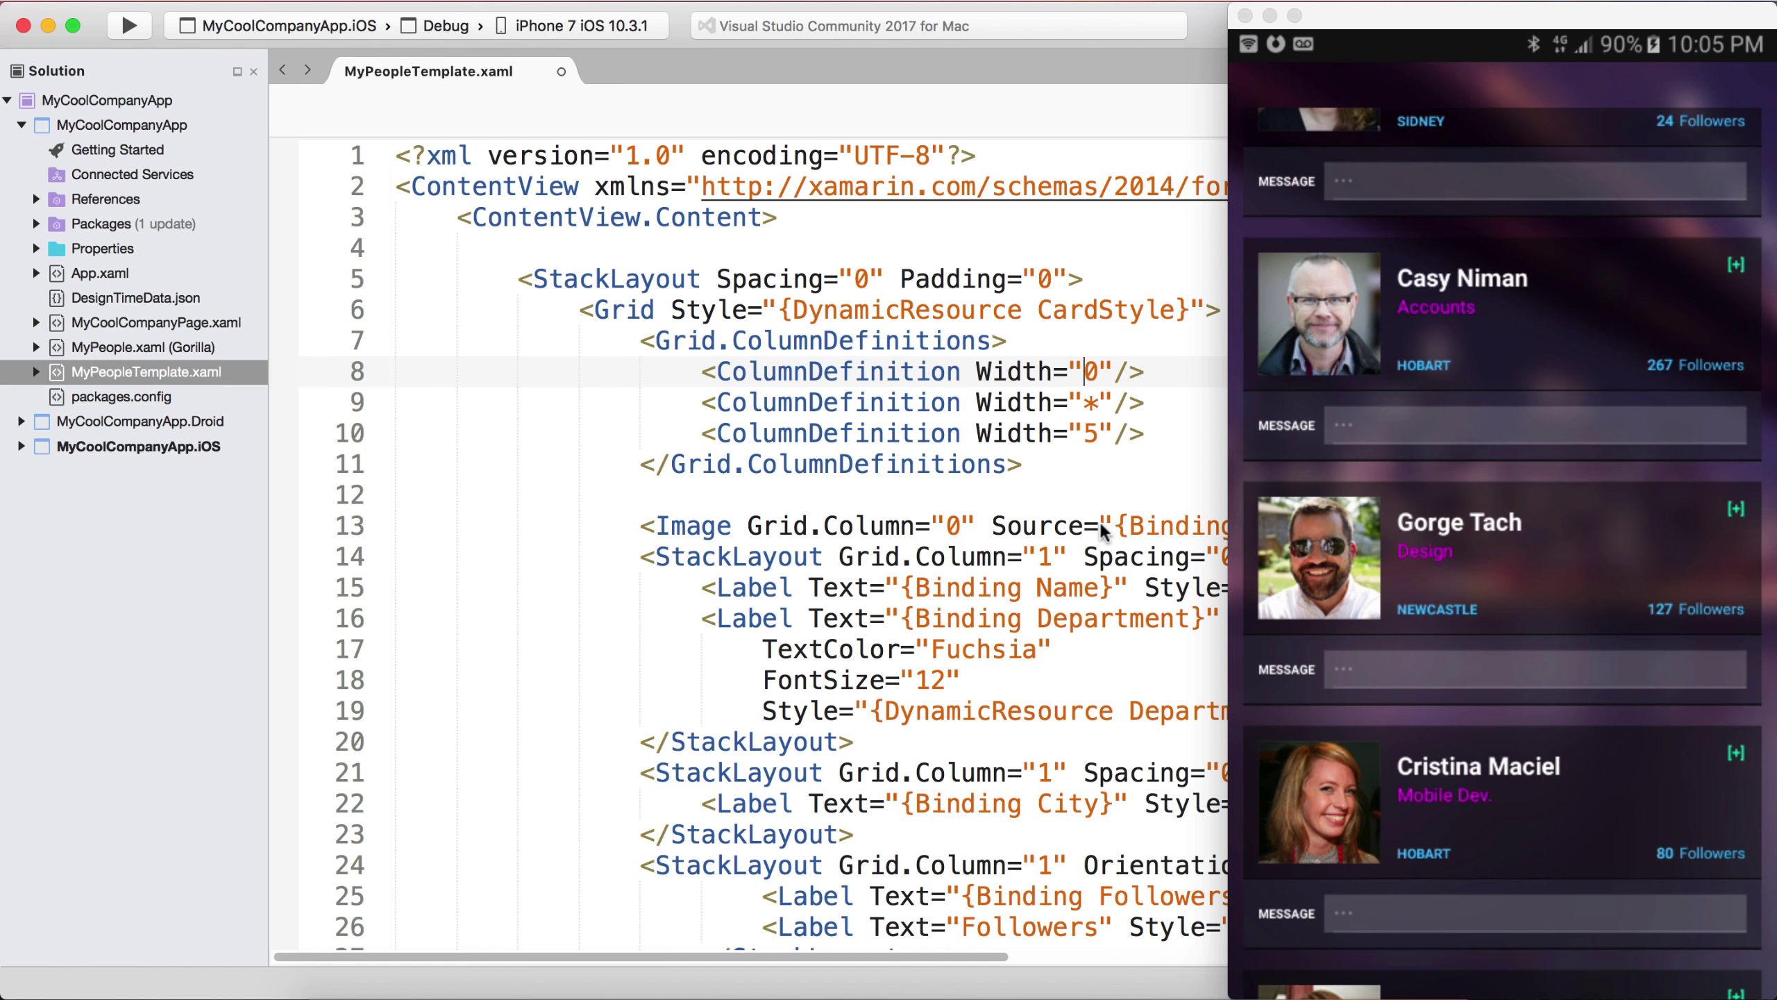
pyautogui.write('6')
pyautogui.press('super+s')
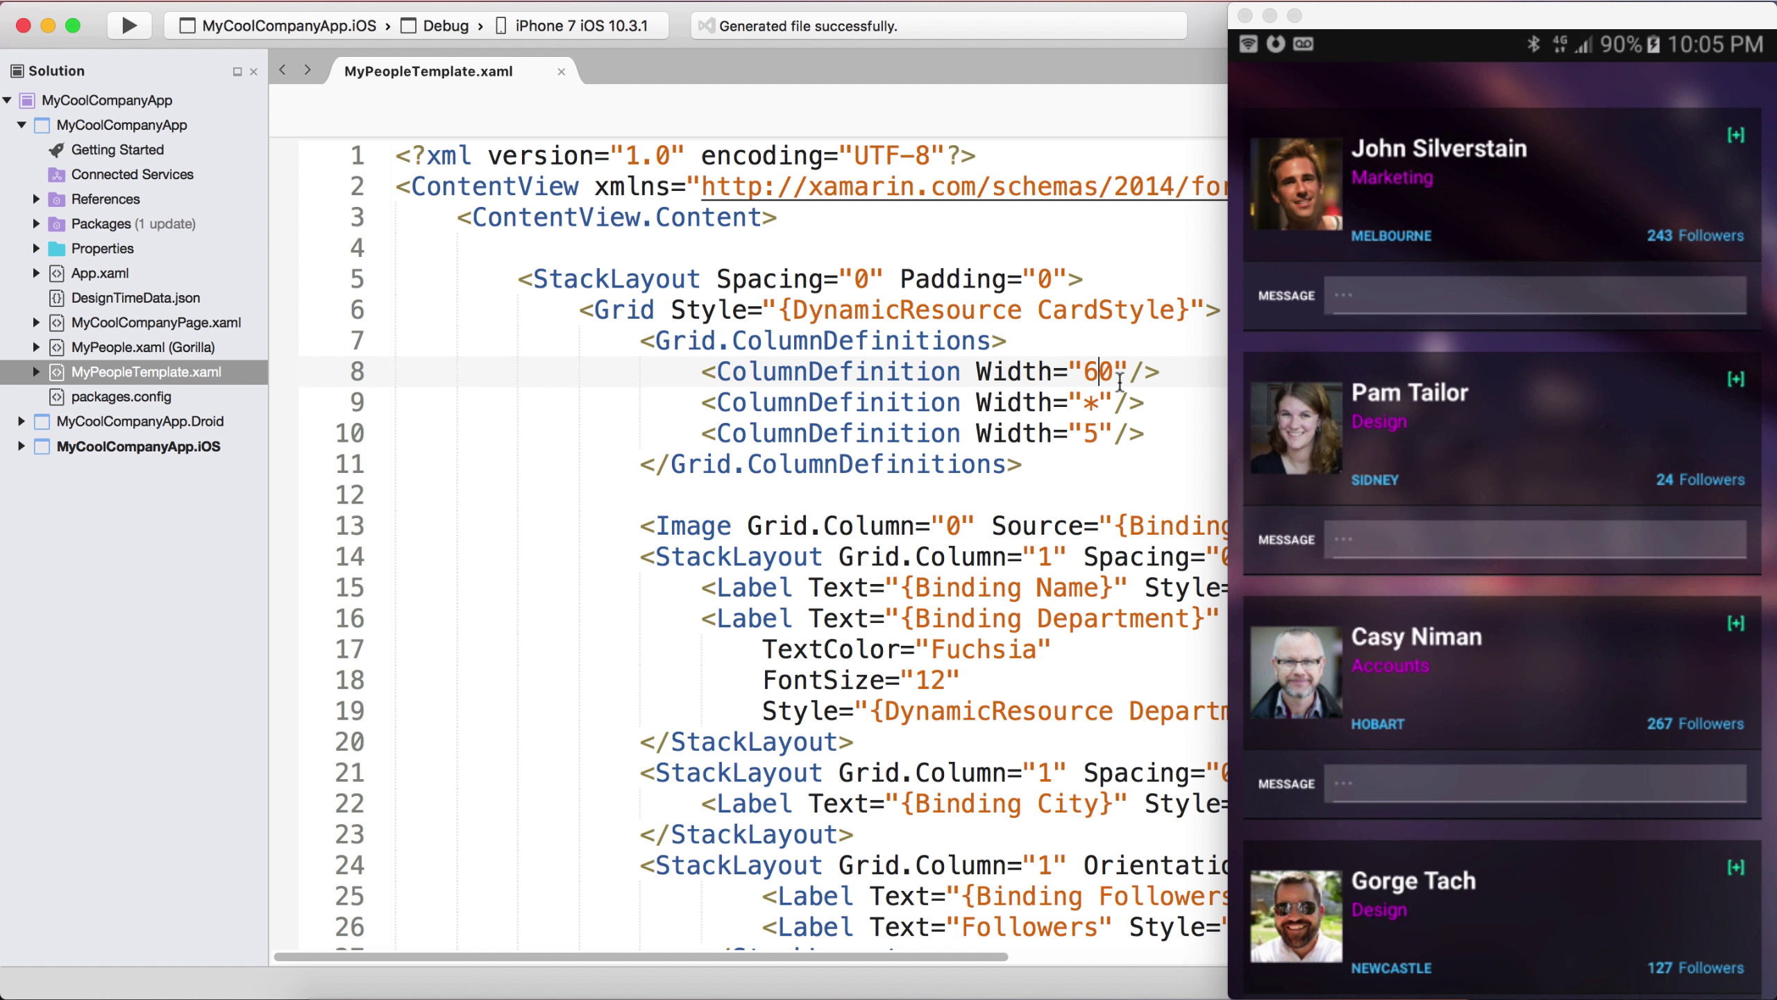
pyautogui.press('BackSpace')
pyautogui.write('9')
pyautogui.press('super+s')
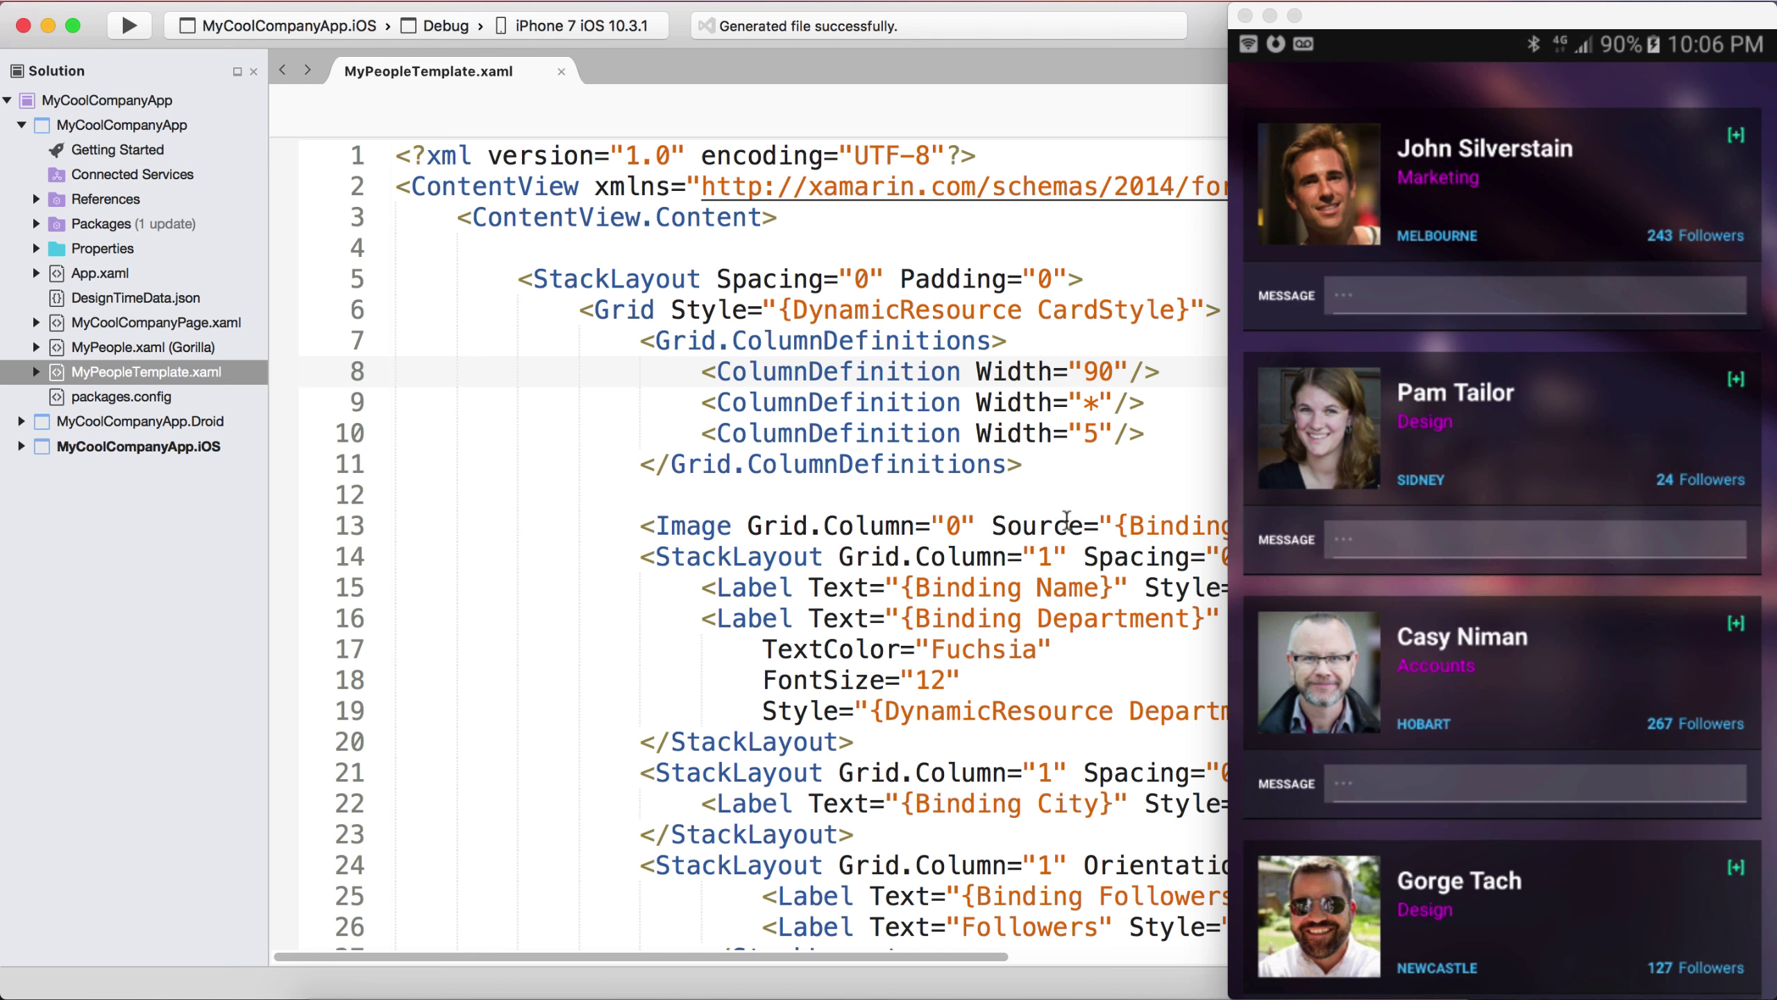
# Set the department label FontSize to 20 and its TextColor from Fuchsia to Green, saving each change.
pyautogui.doubleClick(926, 681)
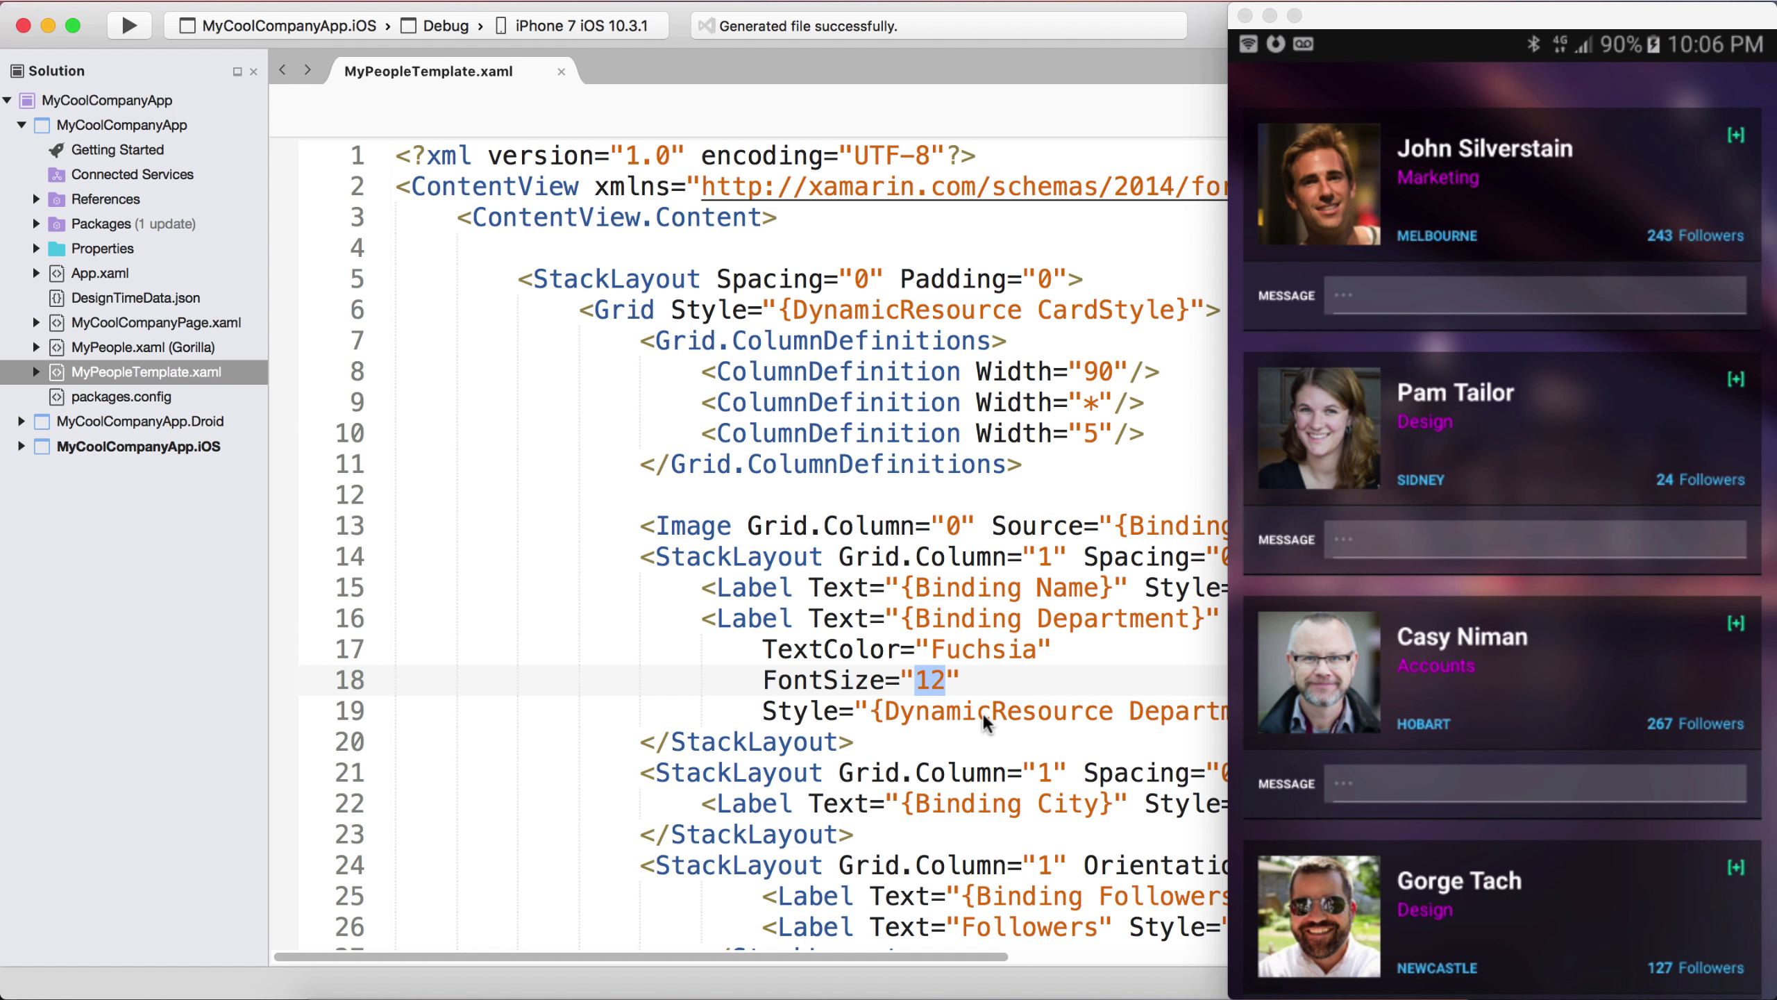
pyautogui.write('20')
pyautogui.press('cmd+s')
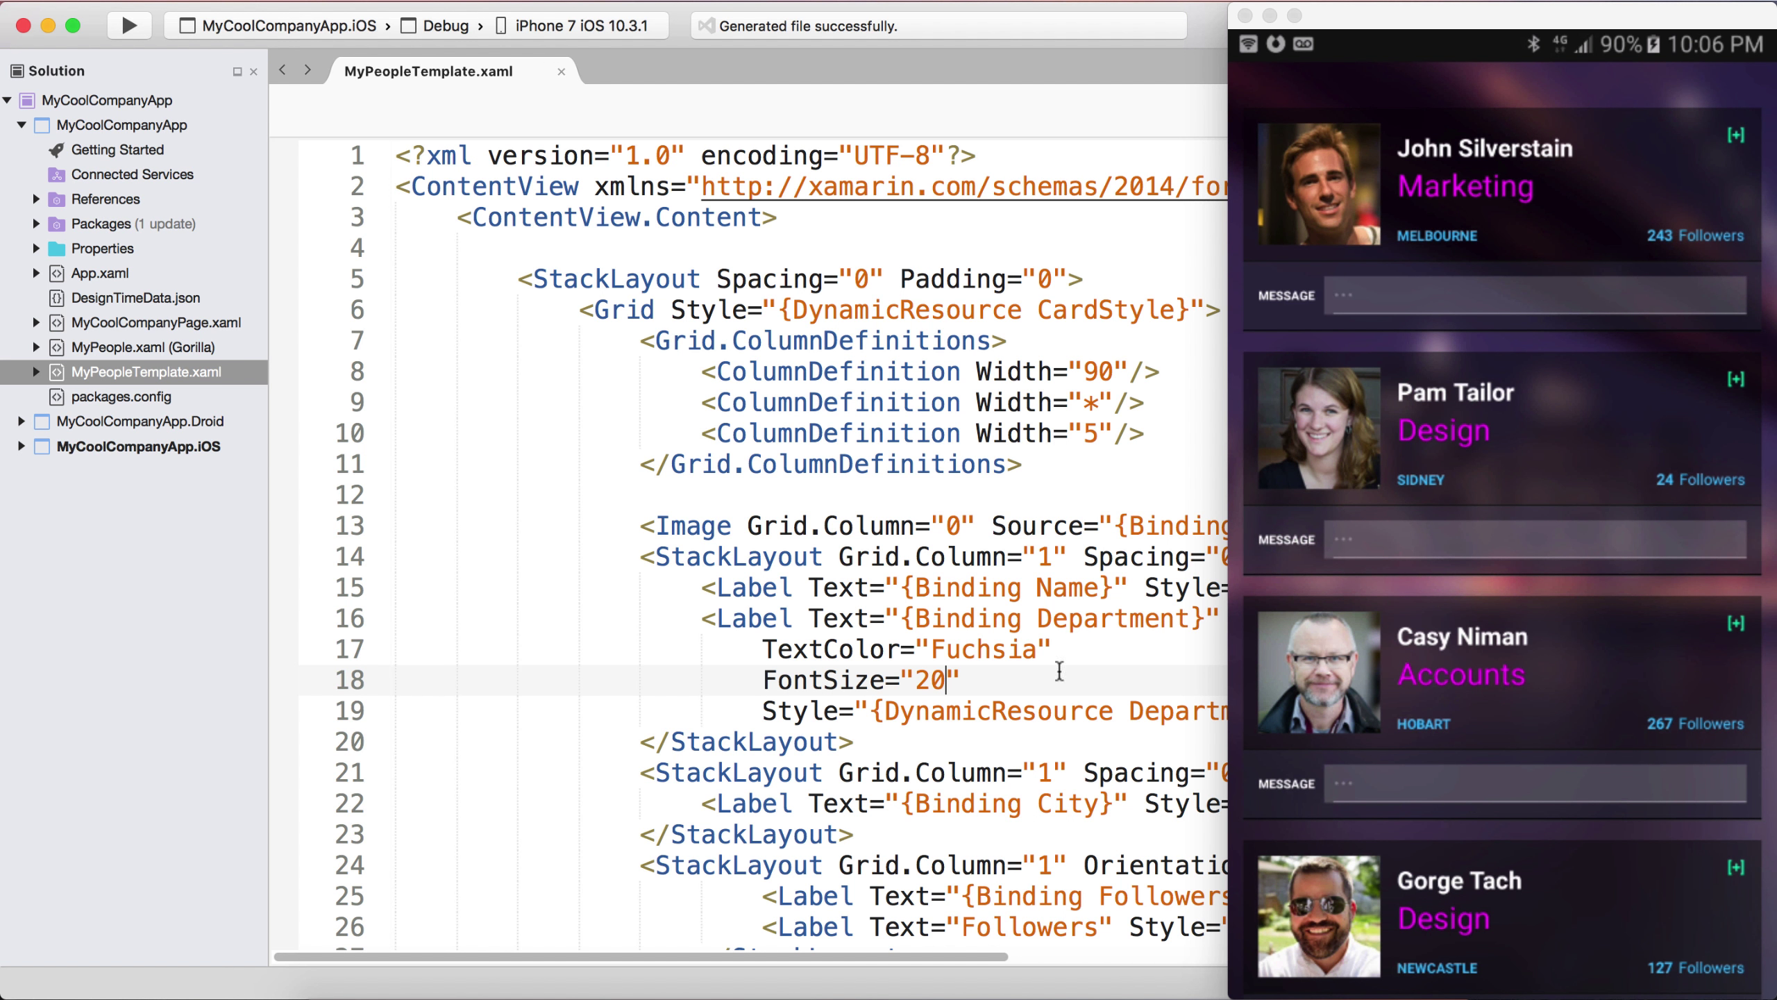
pyautogui.doubleClick(983, 648)
pyautogui.press('BackSpace')
pyautogui.press('Down')
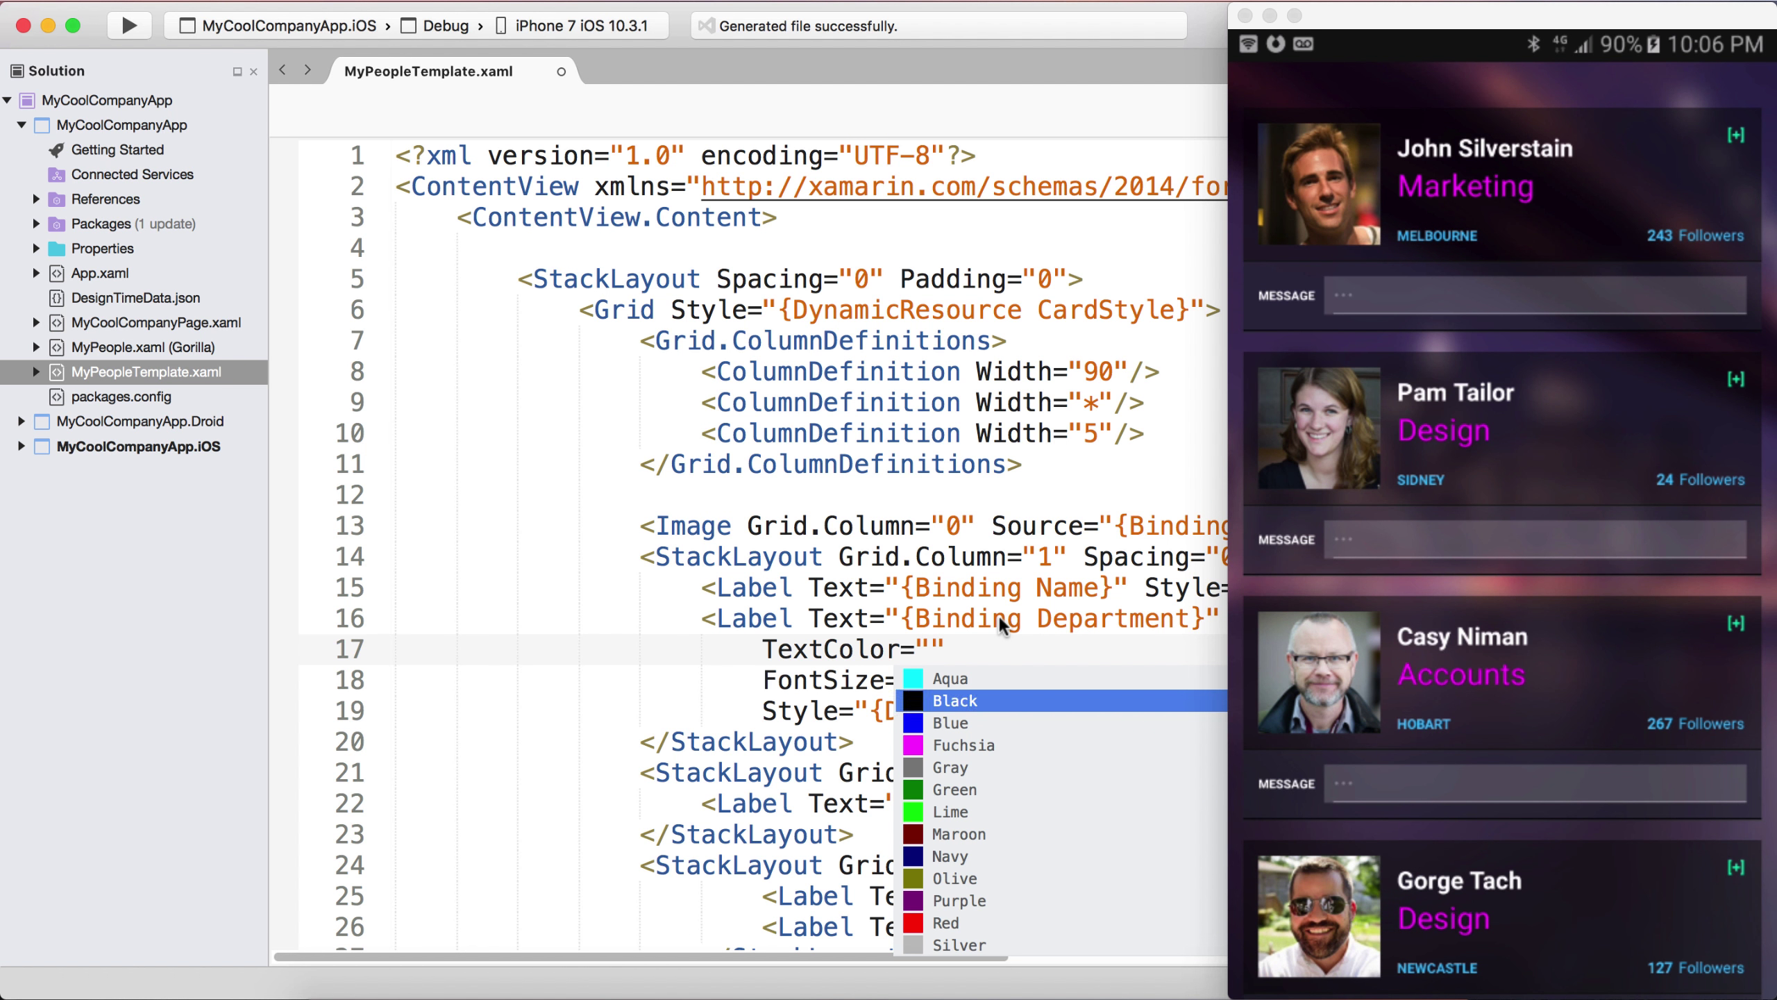
pyautogui.press('Down')
pyautogui.press('Down')
pyautogui.press('Down')
pyautogui.press('Up')
pyautogui.press('Down')
pyautogui.press('Down')
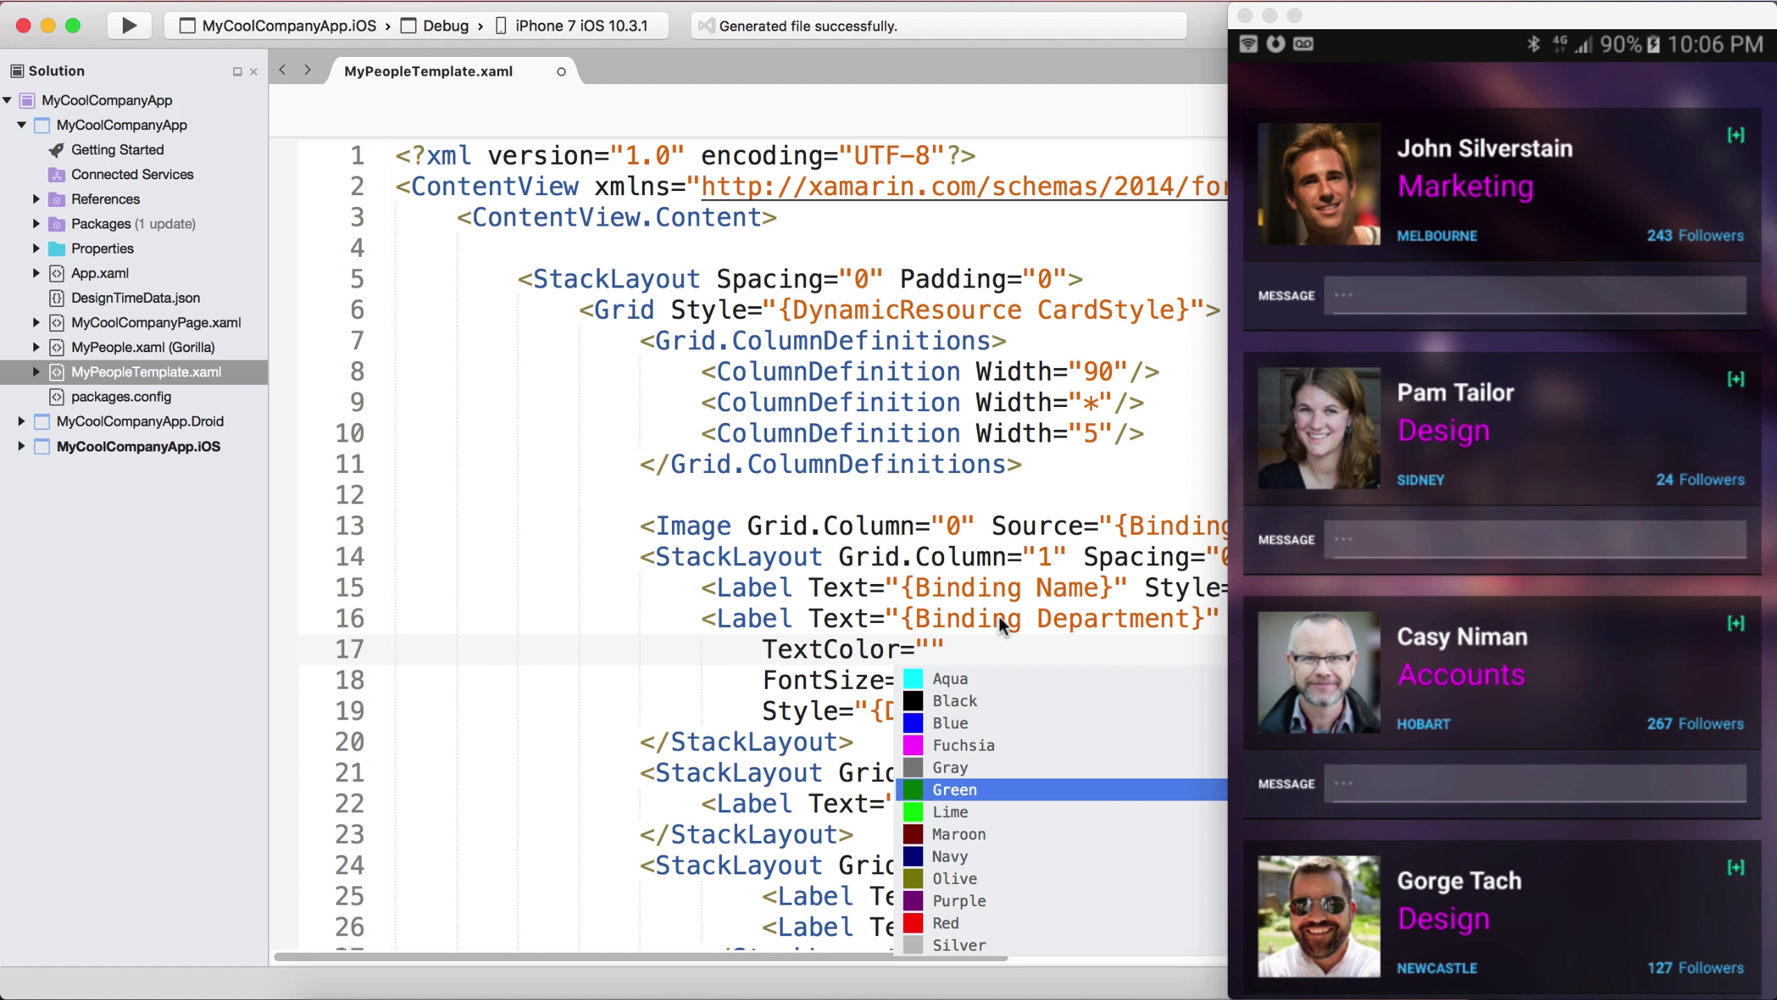
pyautogui.press('Down')
pyautogui.press('Up')
pyautogui.press('Return')
pyautogui.press('super+s')
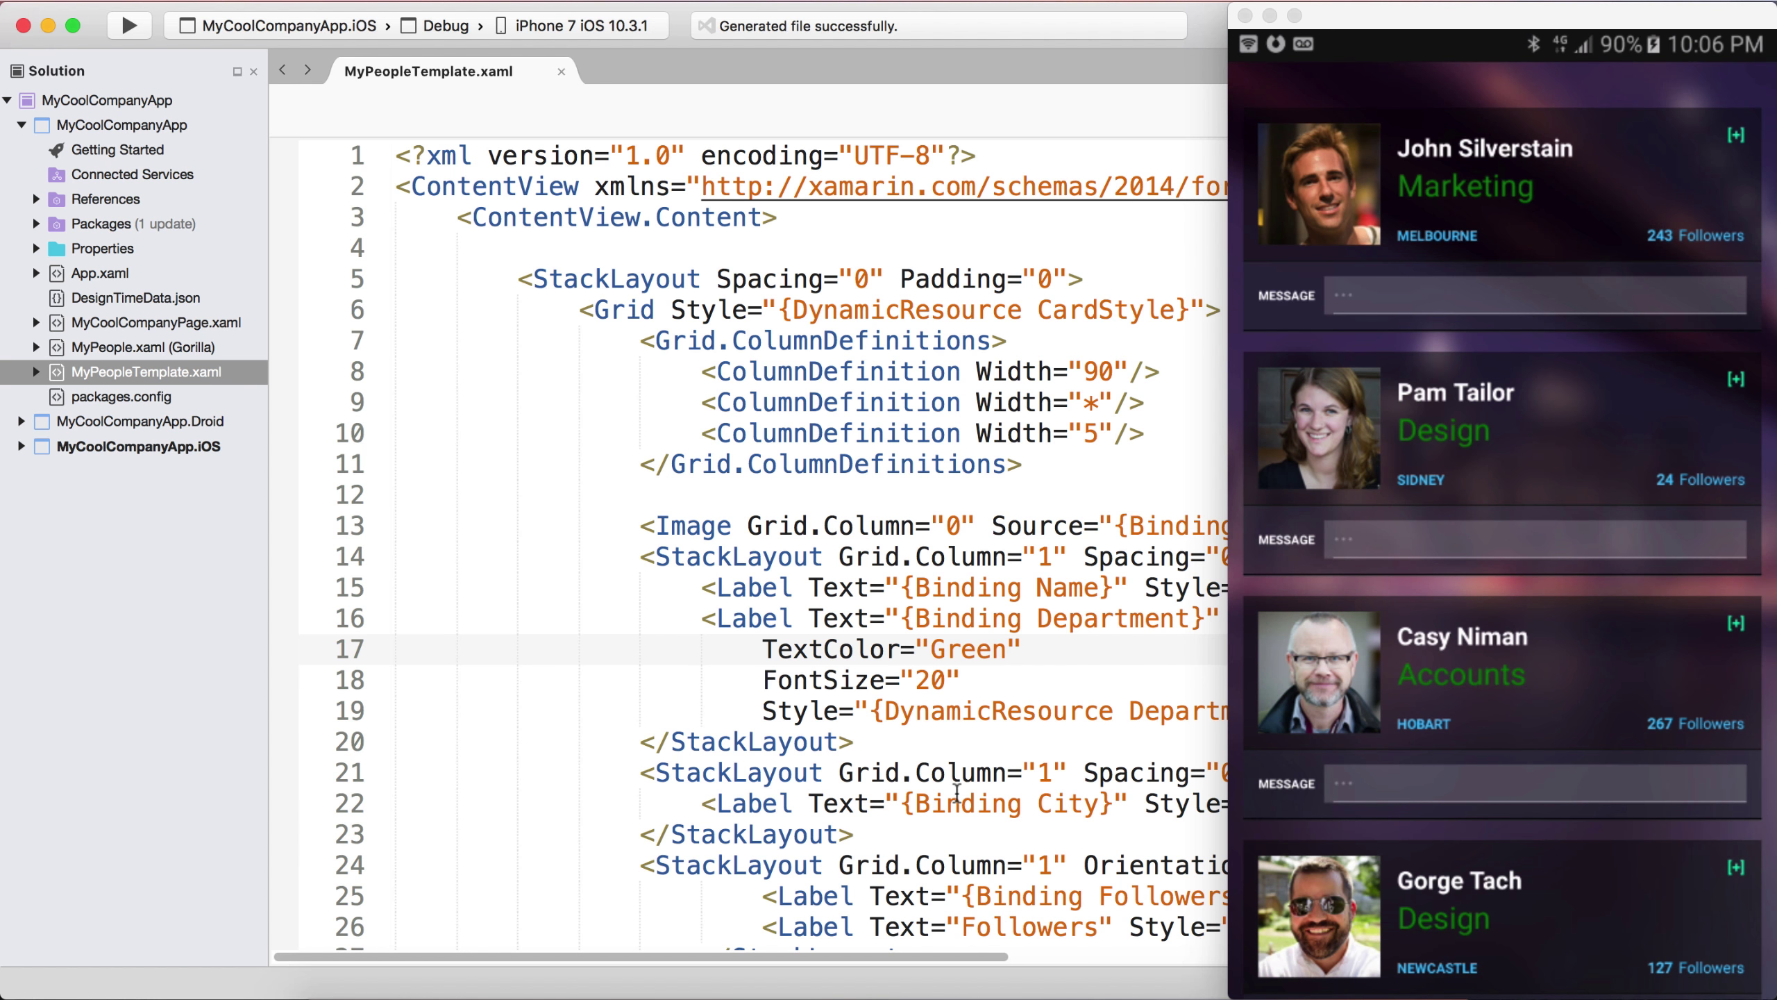
pyautogui.scroll(-5, 957, 791)
pyautogui.scroll(-5, 957, 792)
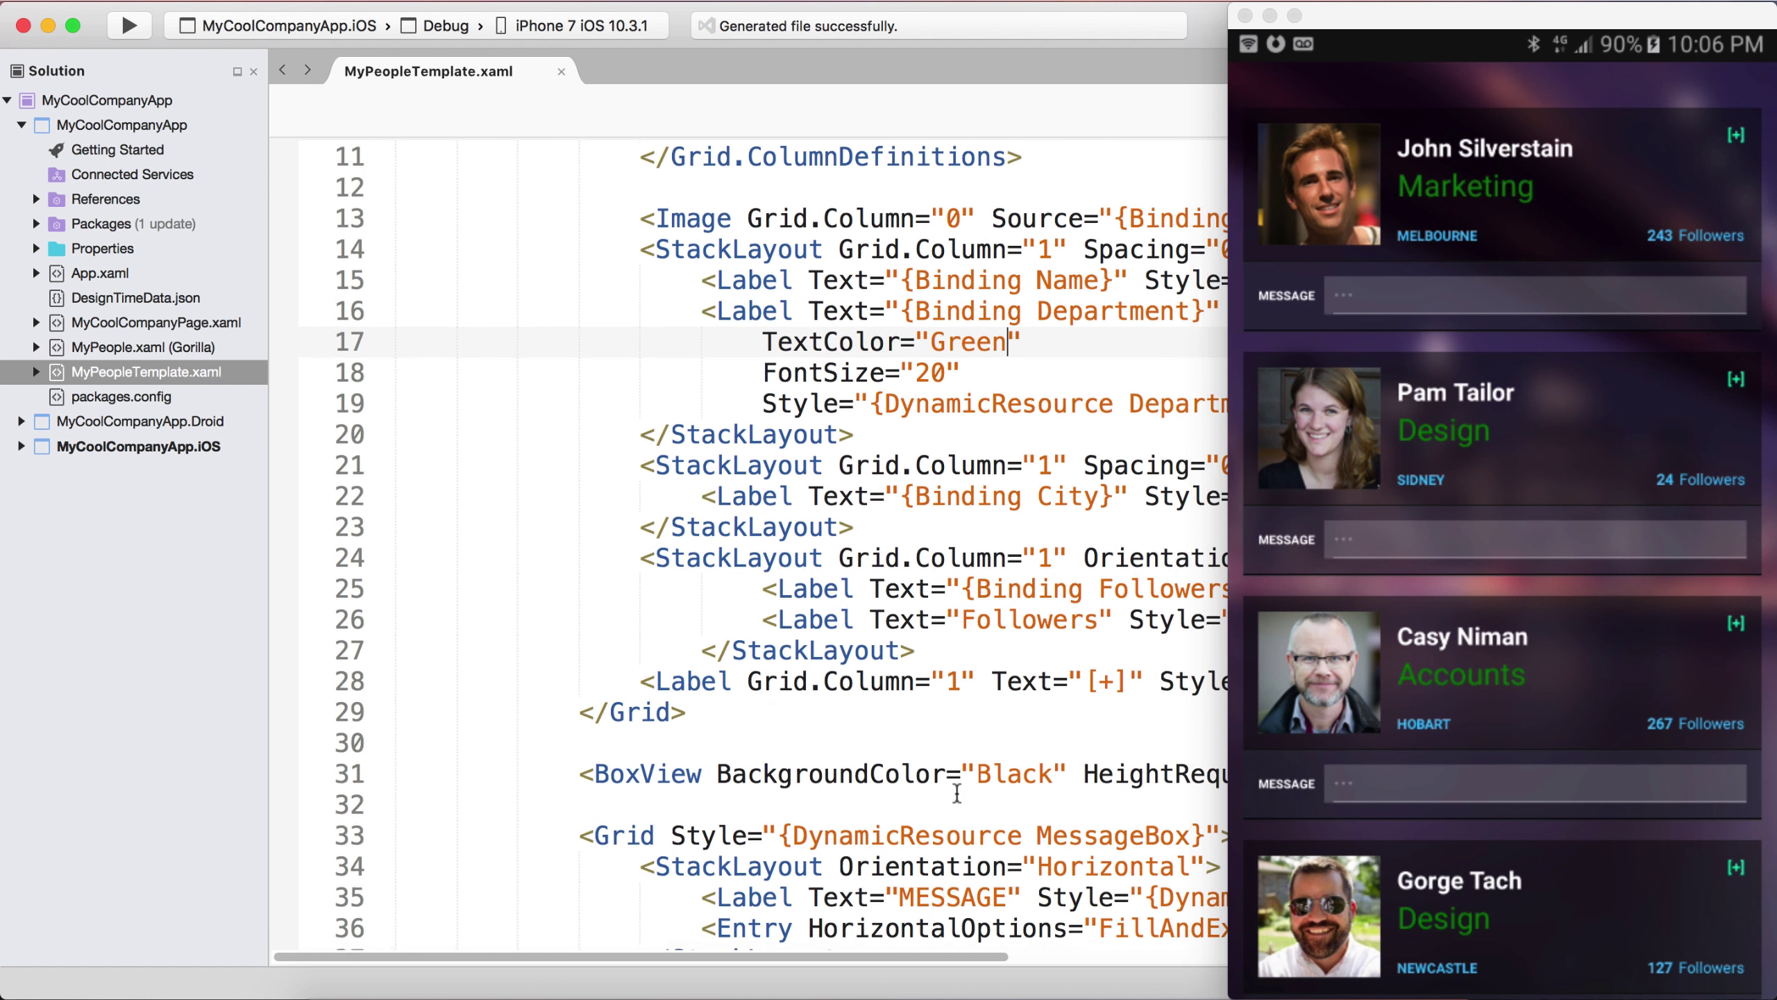
pyautogui.scroll(-1, 957, 791)
# Replace 'Followers' with 'Your followers' in the line 26 label and save.
pyautogui.doubleClick(1026, 593)
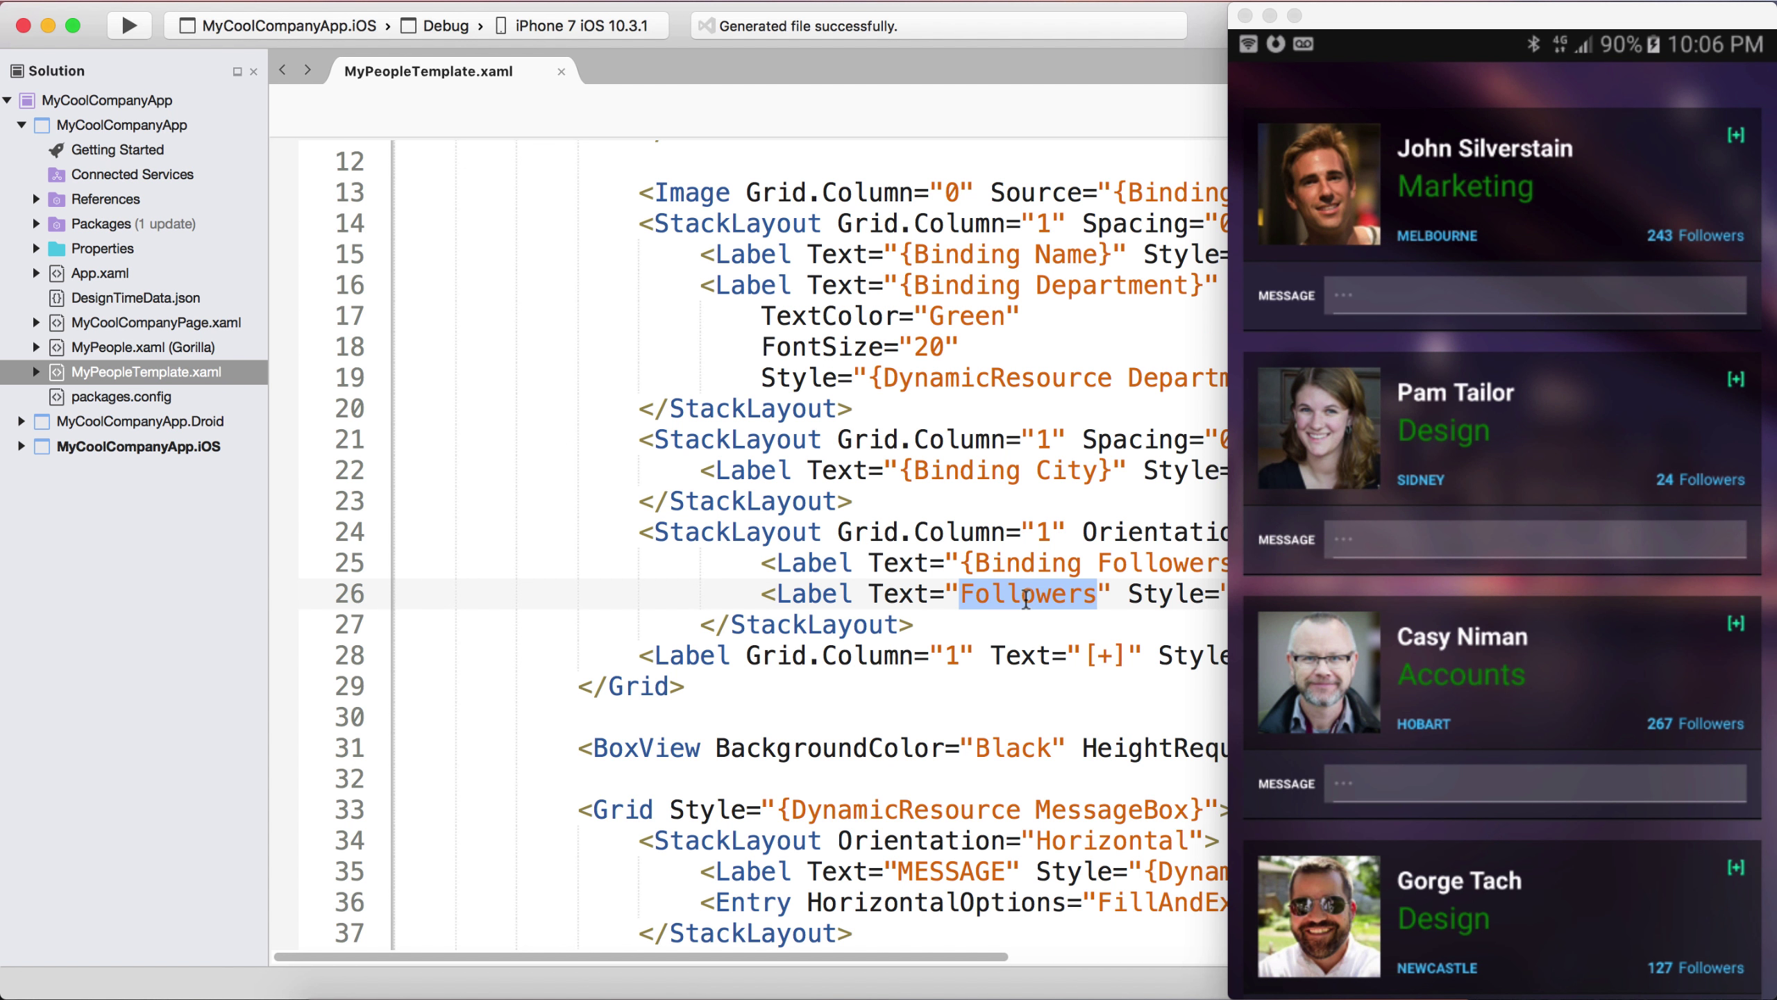
pyautogui.write('Your ')
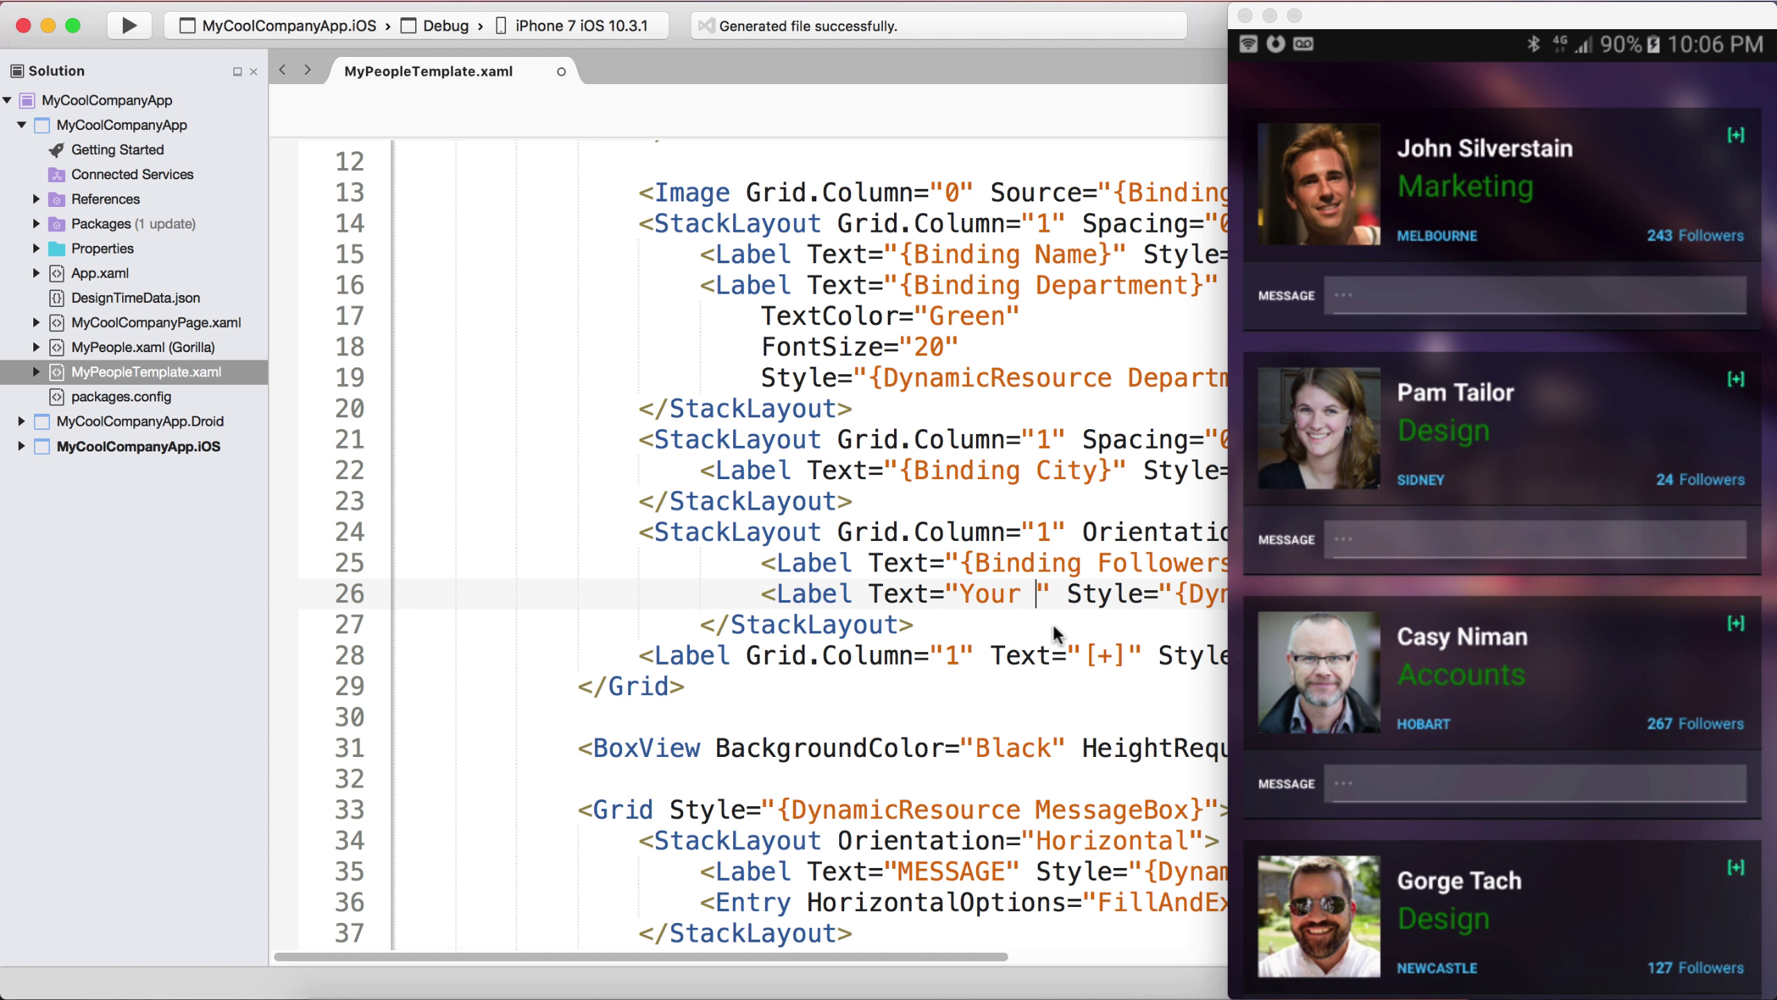
pyautogui.write('followers')
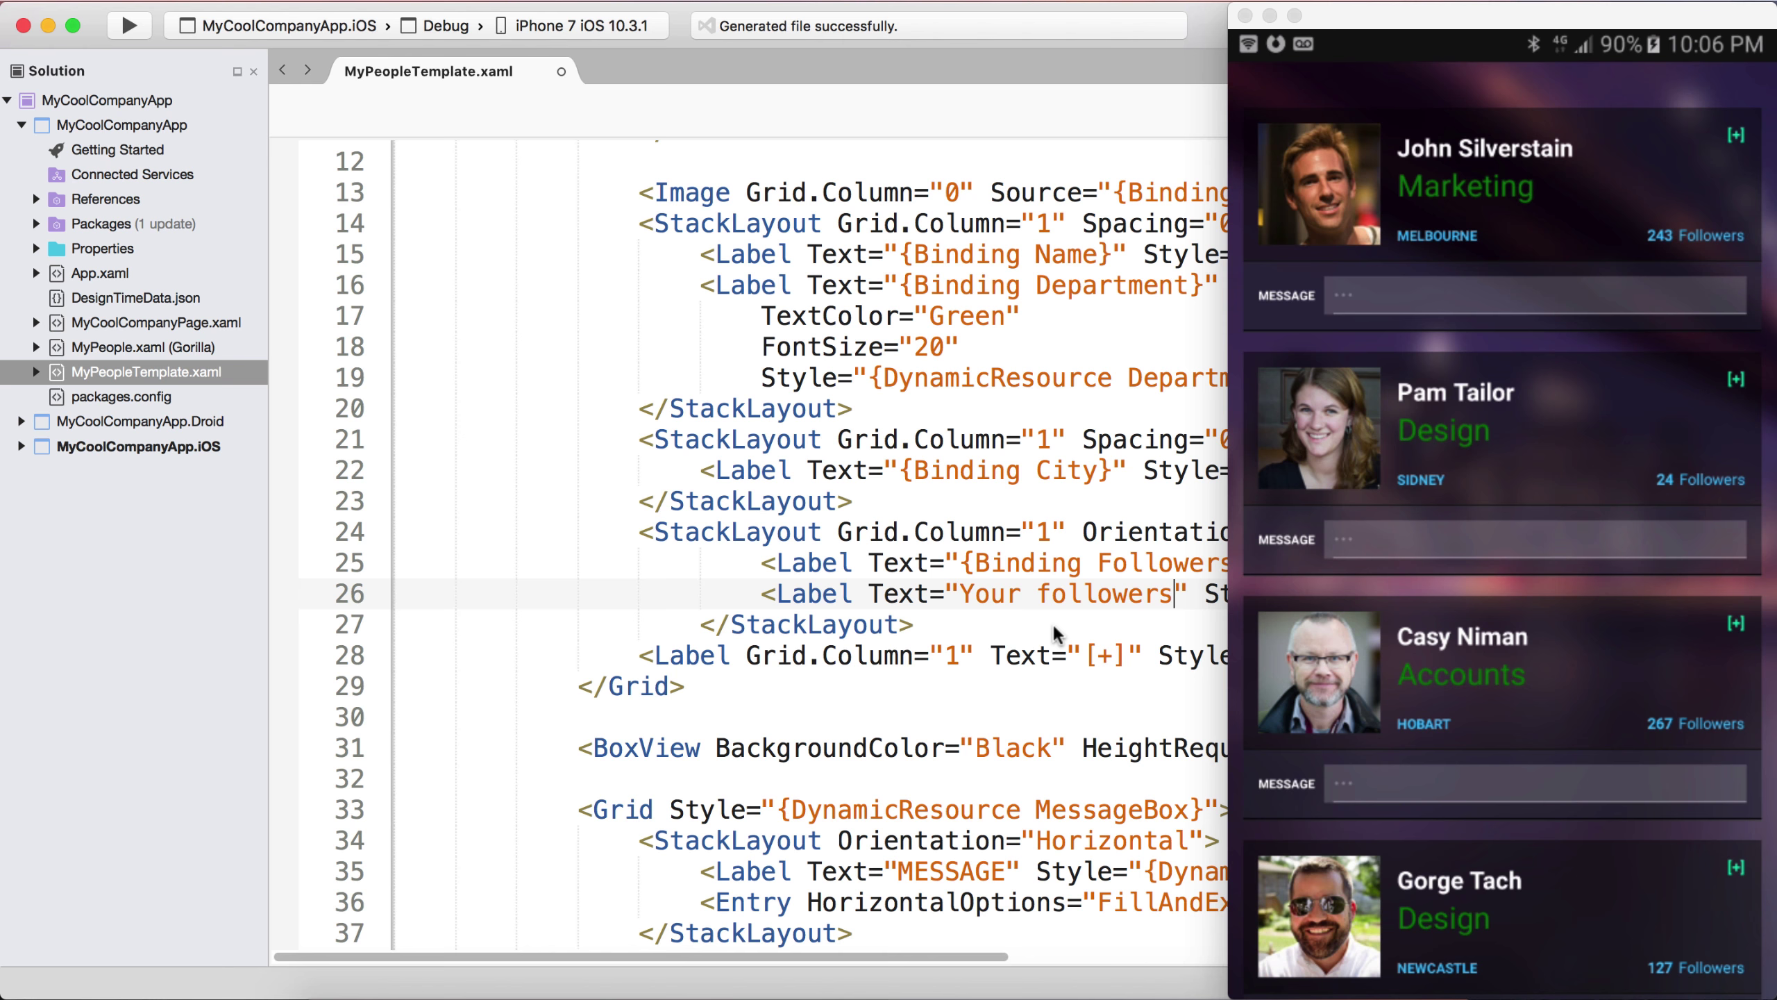
pyautogui.press('super+s')
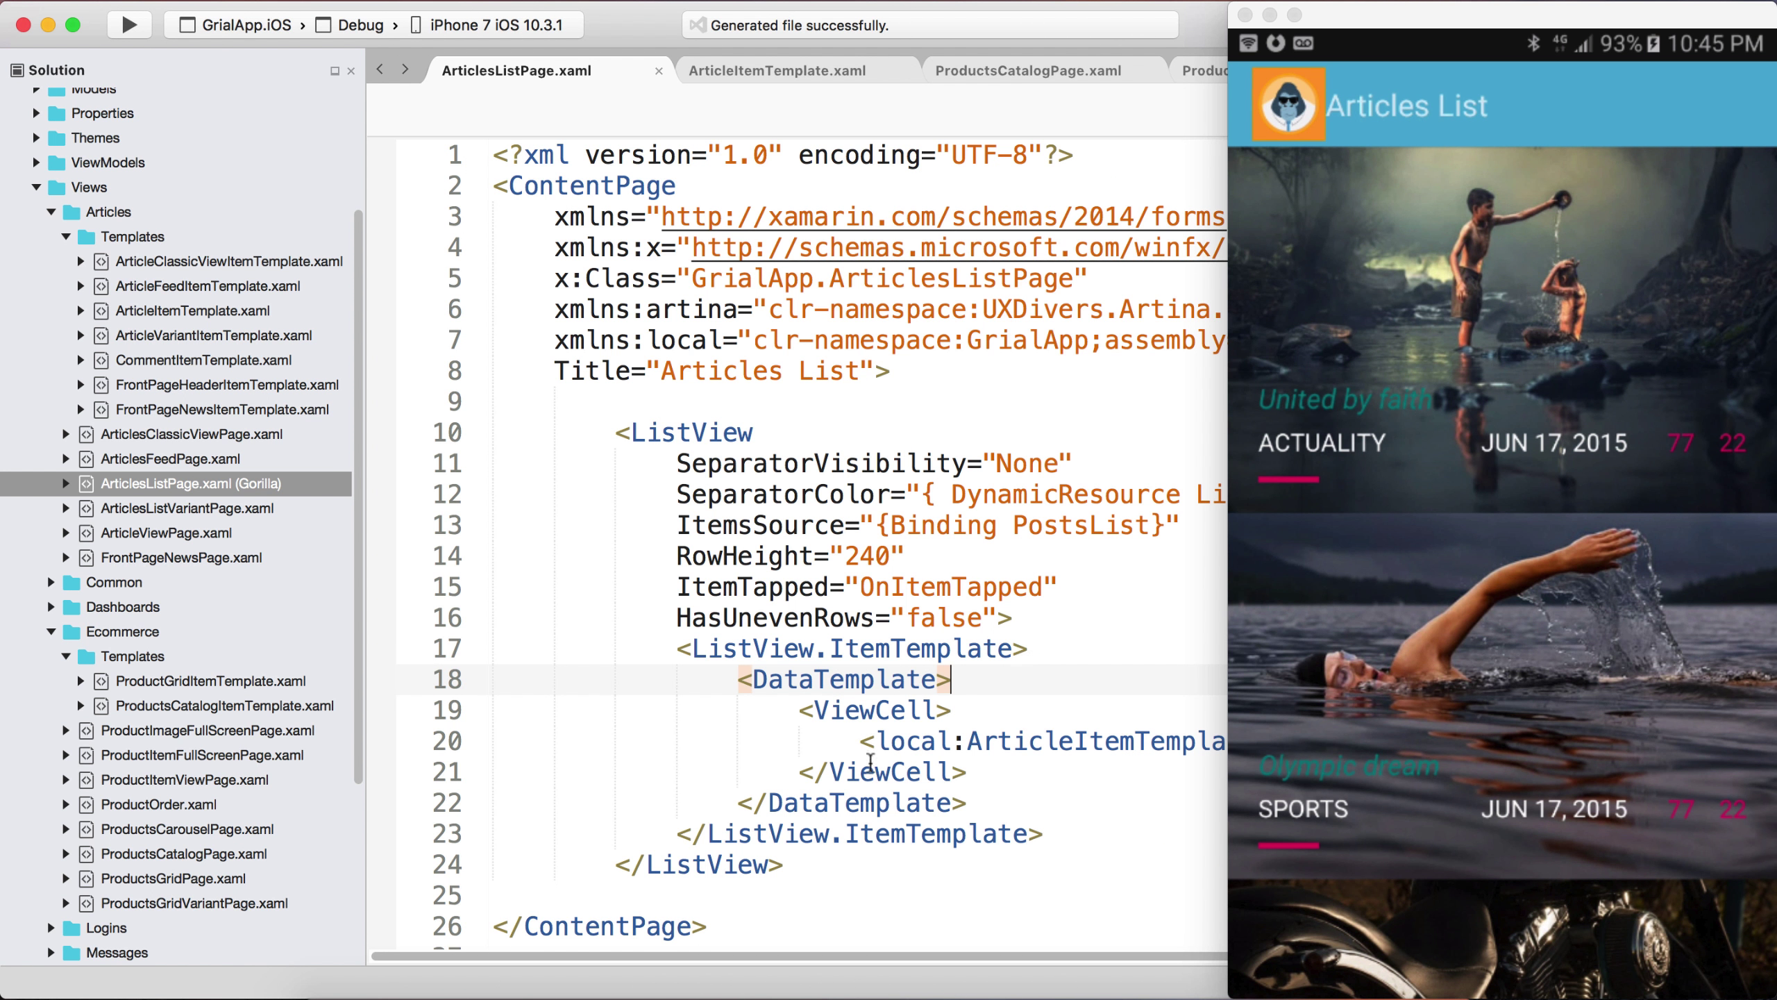
# Live-preview ArticlesListPage.xaml on the phone and open the ArticleItemTemplate.xaml file.
pyautogui.rightClick(301, 484)
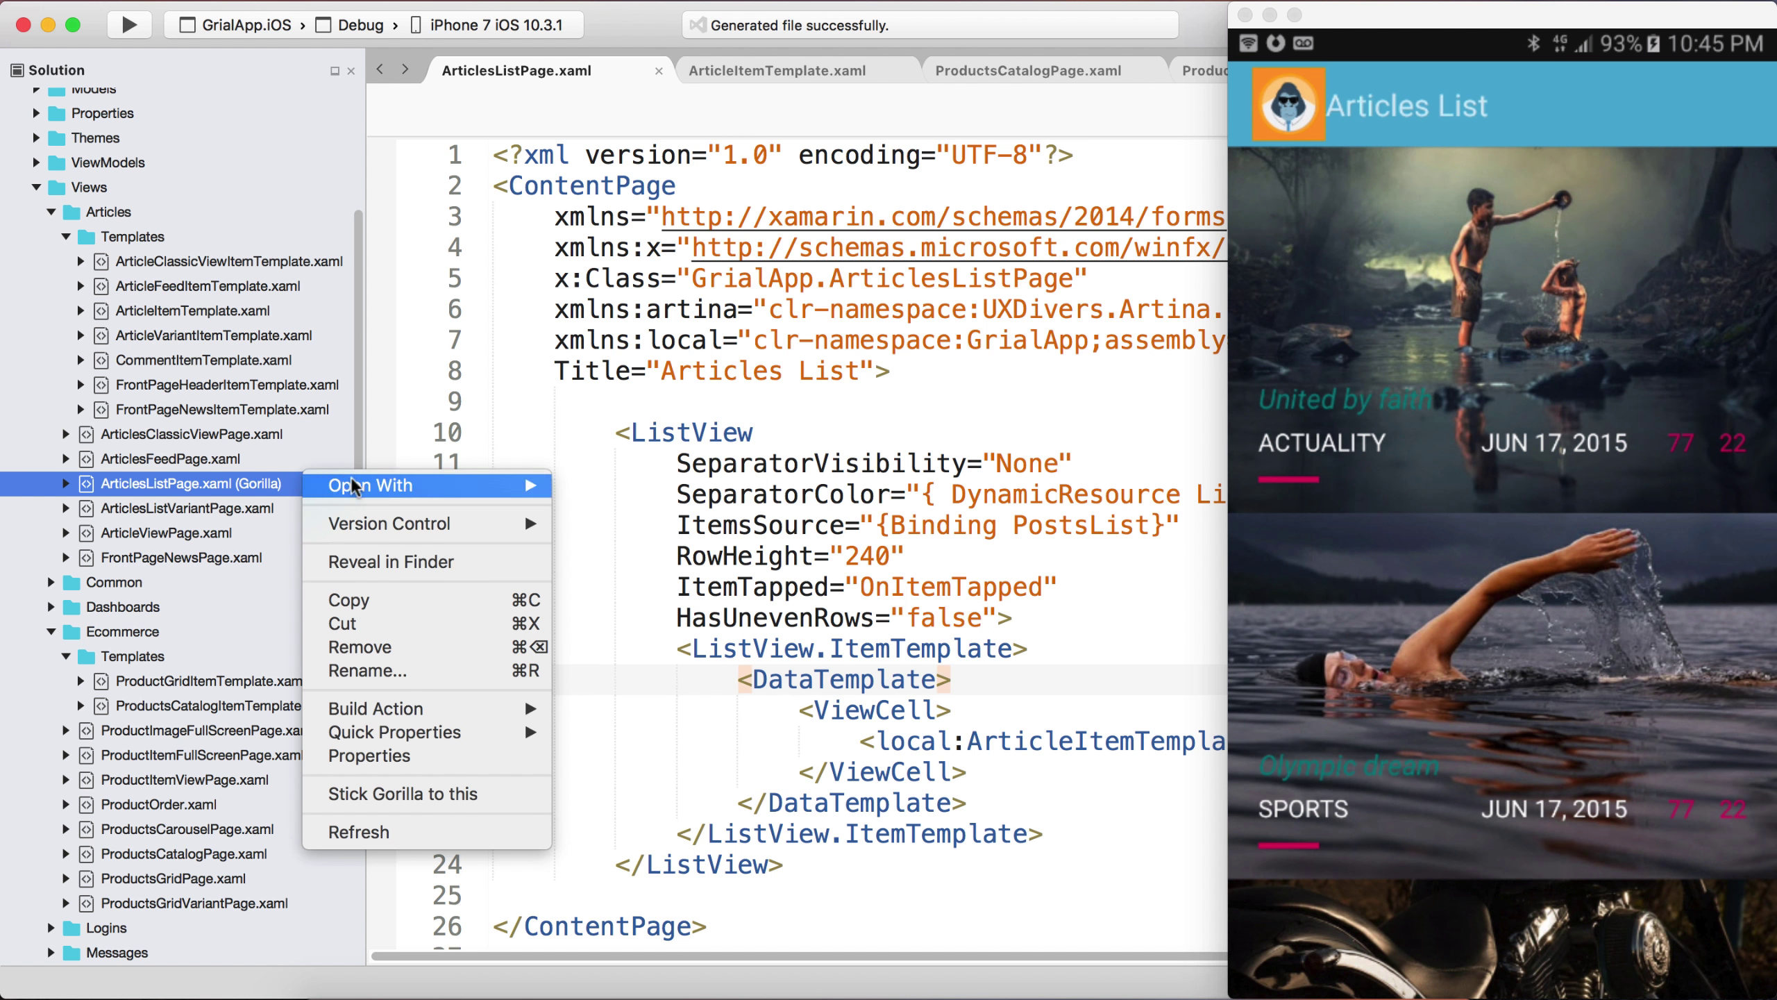
pyautogui.click(402, 793)
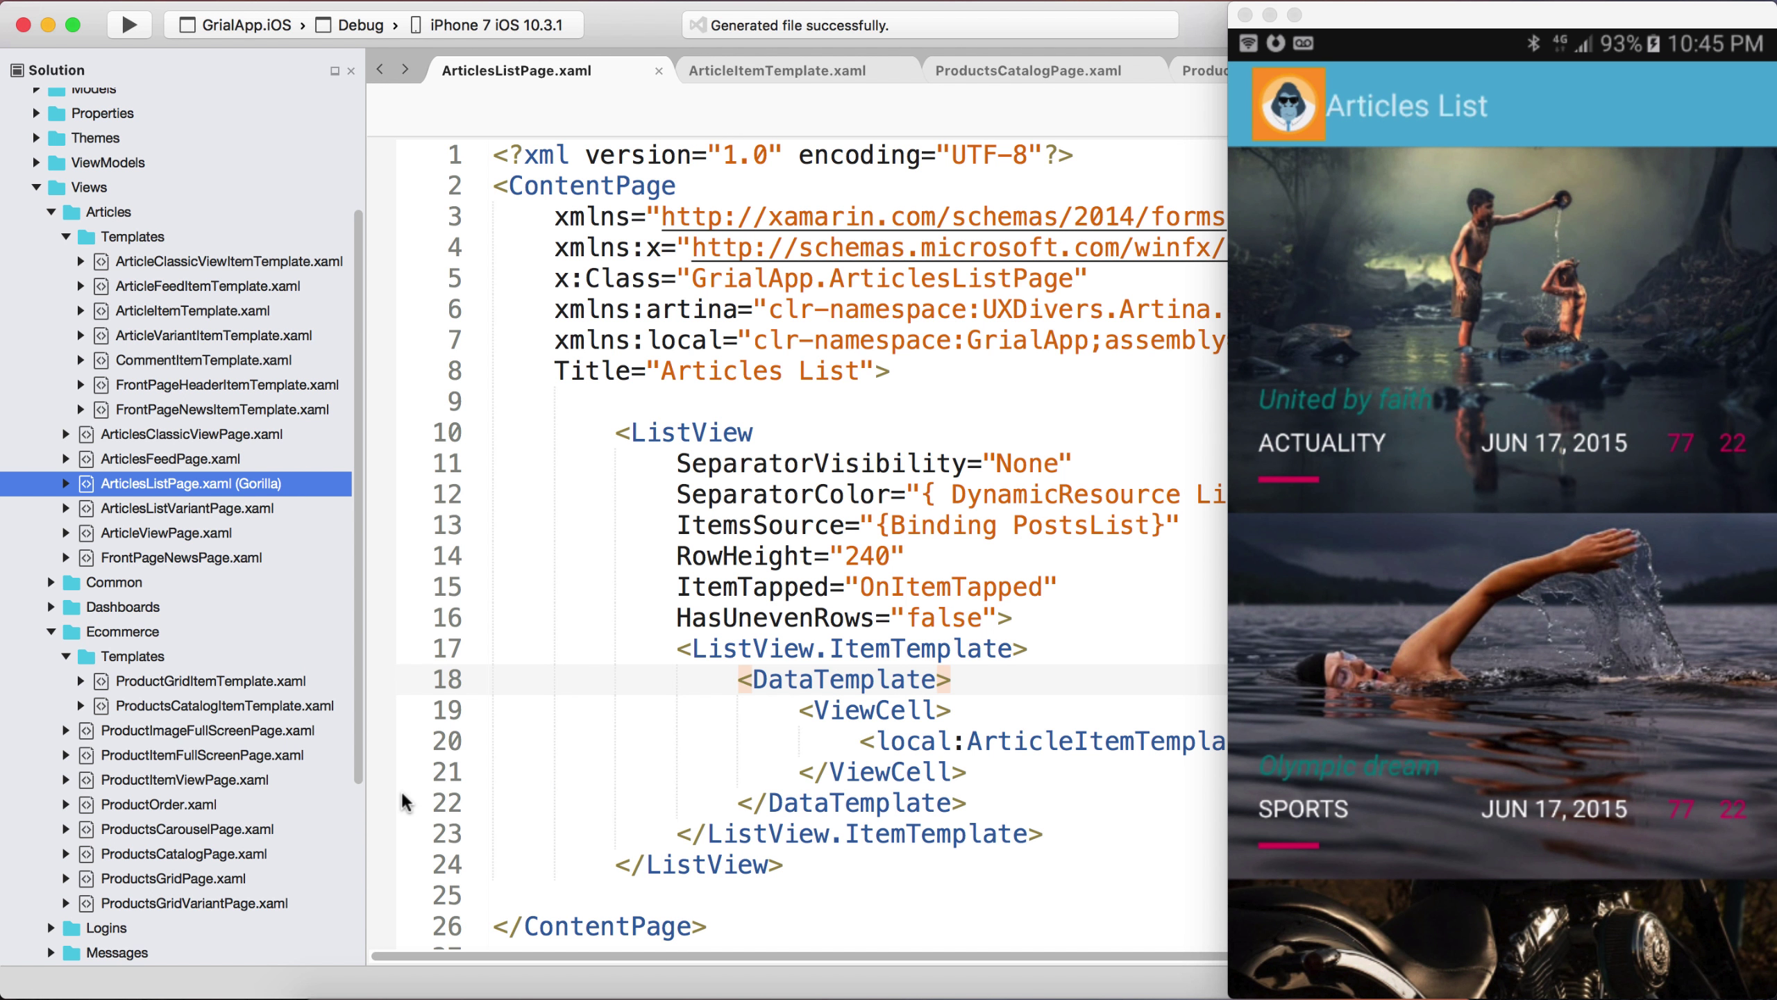
pyautogui.click(934, 680)
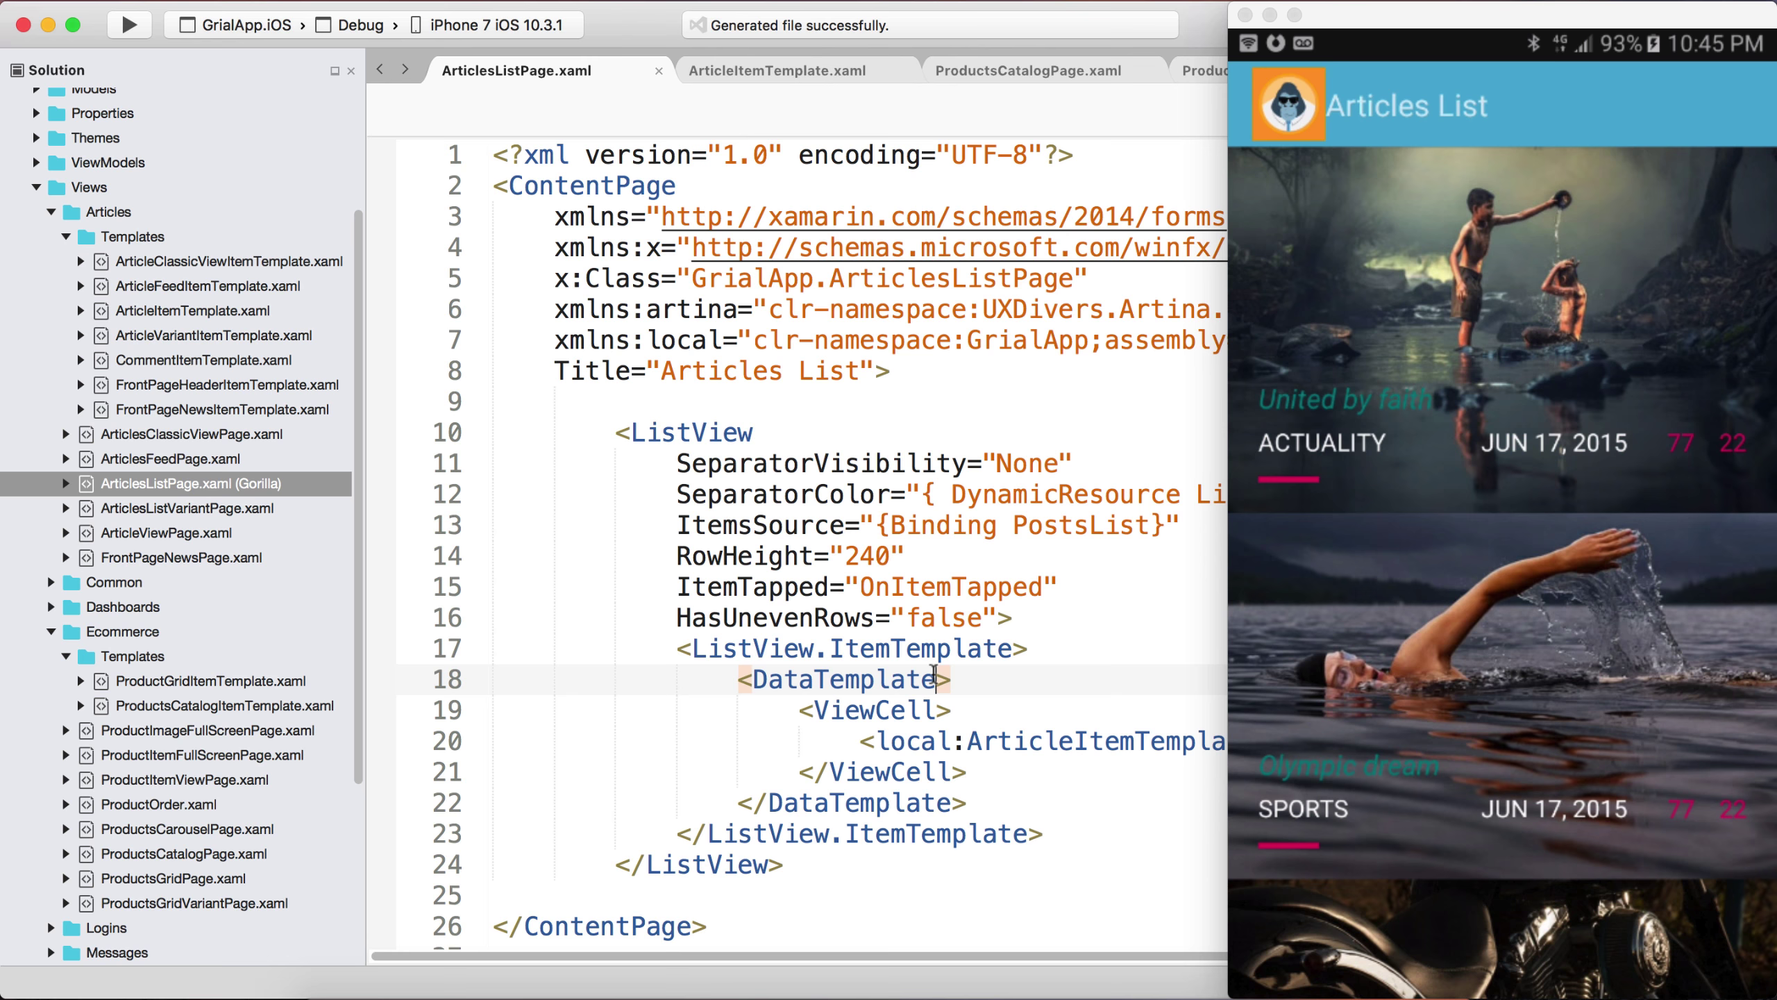
pyautogui.doubleClick(1031, 527)
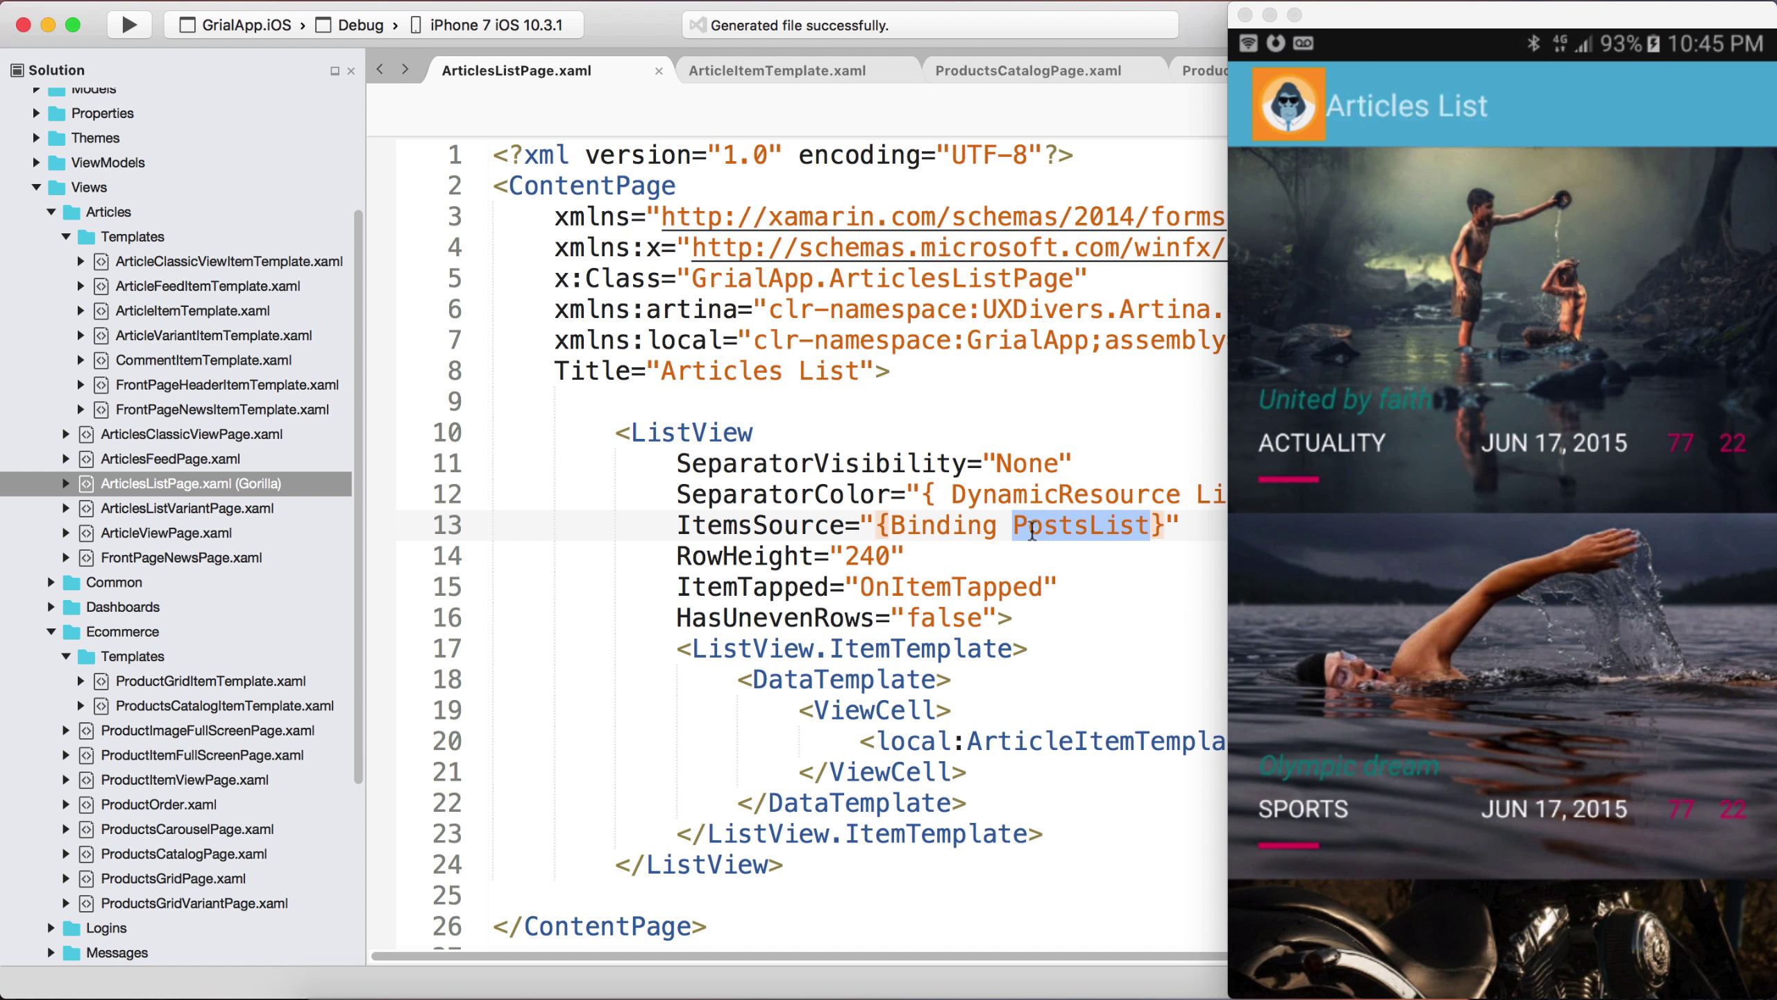
pyautogui.doubleClick(1103, 736)
pyautogui.click(798, 62)
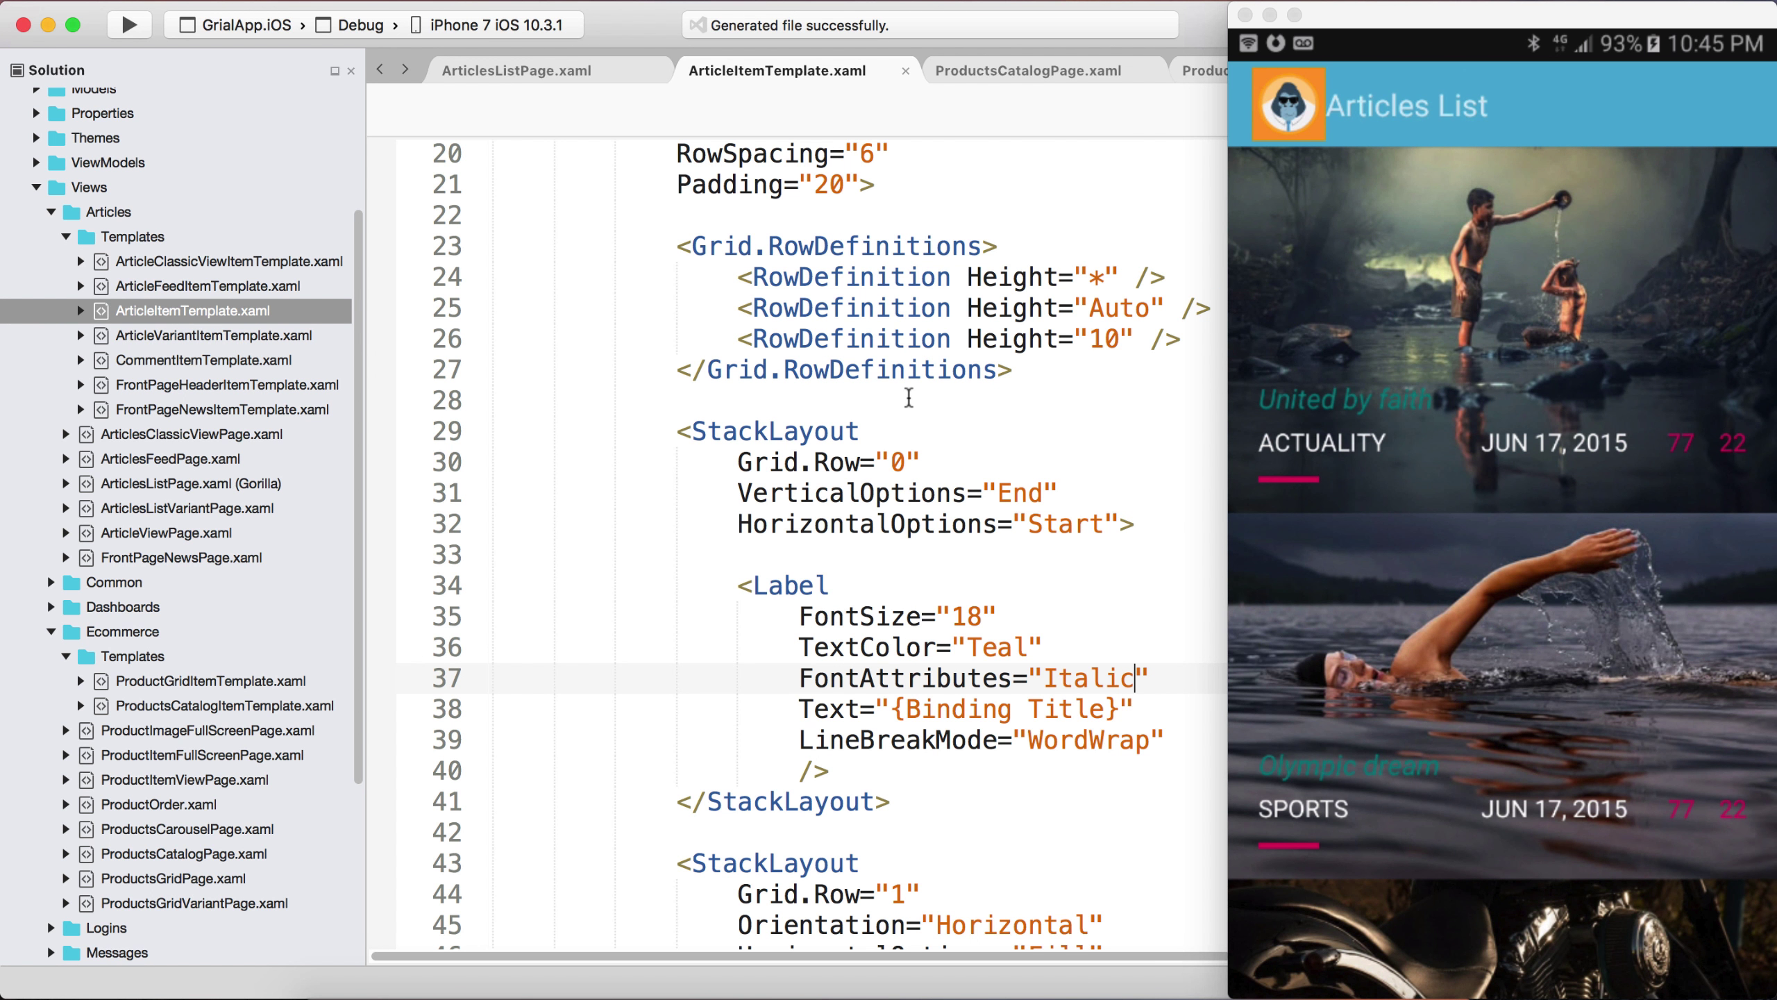
# Change the article title FontSize from 18 to 30 and save.
pyautogui.click(868, 590)
pyautogui.click(1062, 706)
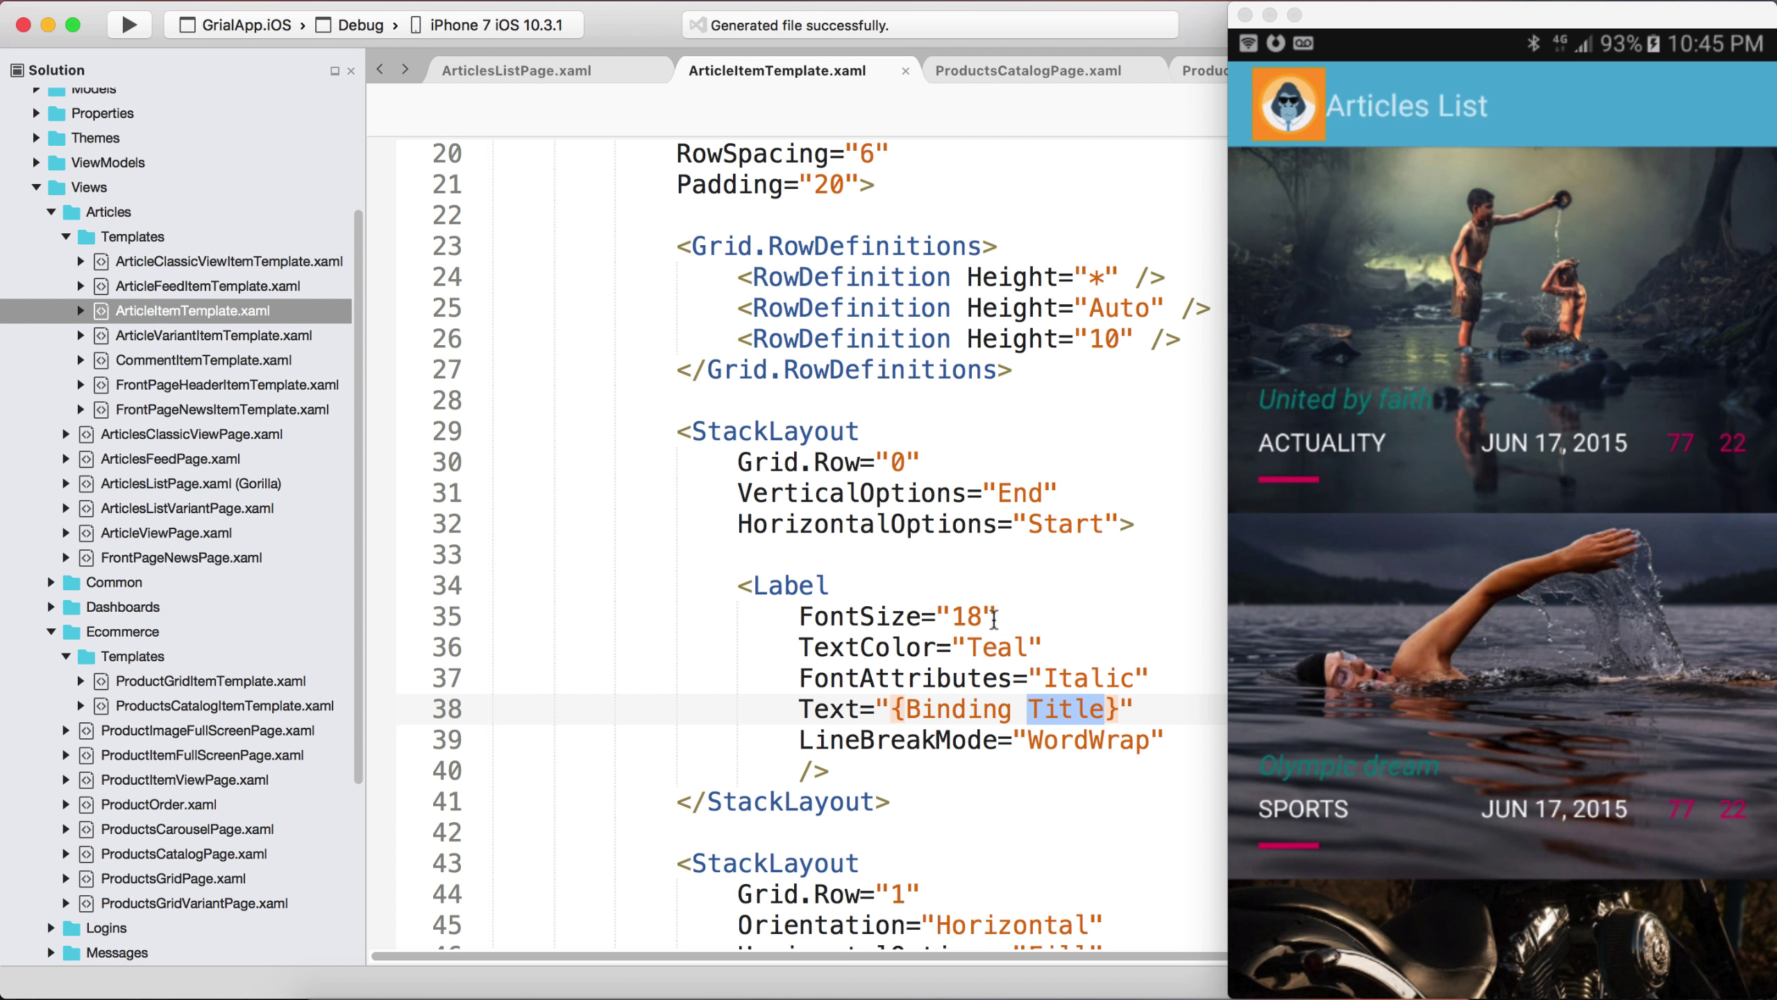
pyautogui.doubleClick(972, 615)
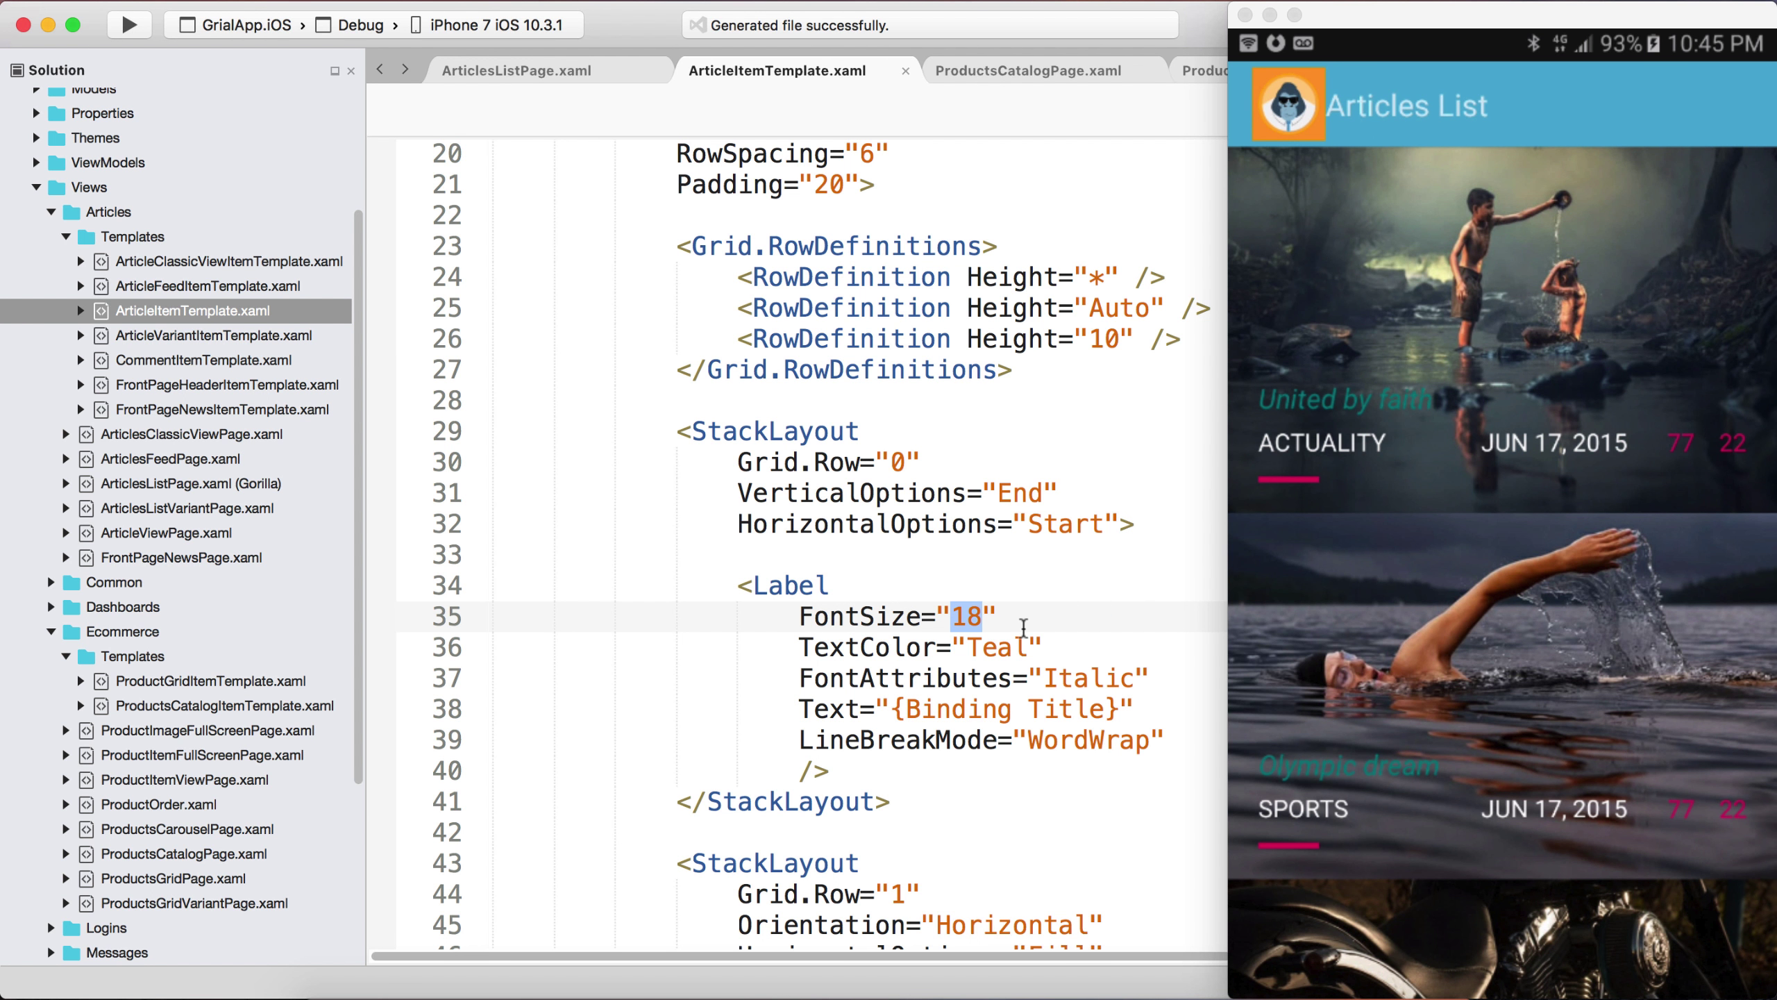
pyautogui.write('2')
pyautogui.press('BackSpace')
pyautogui.write('30')
pyautogui.press('super+s')
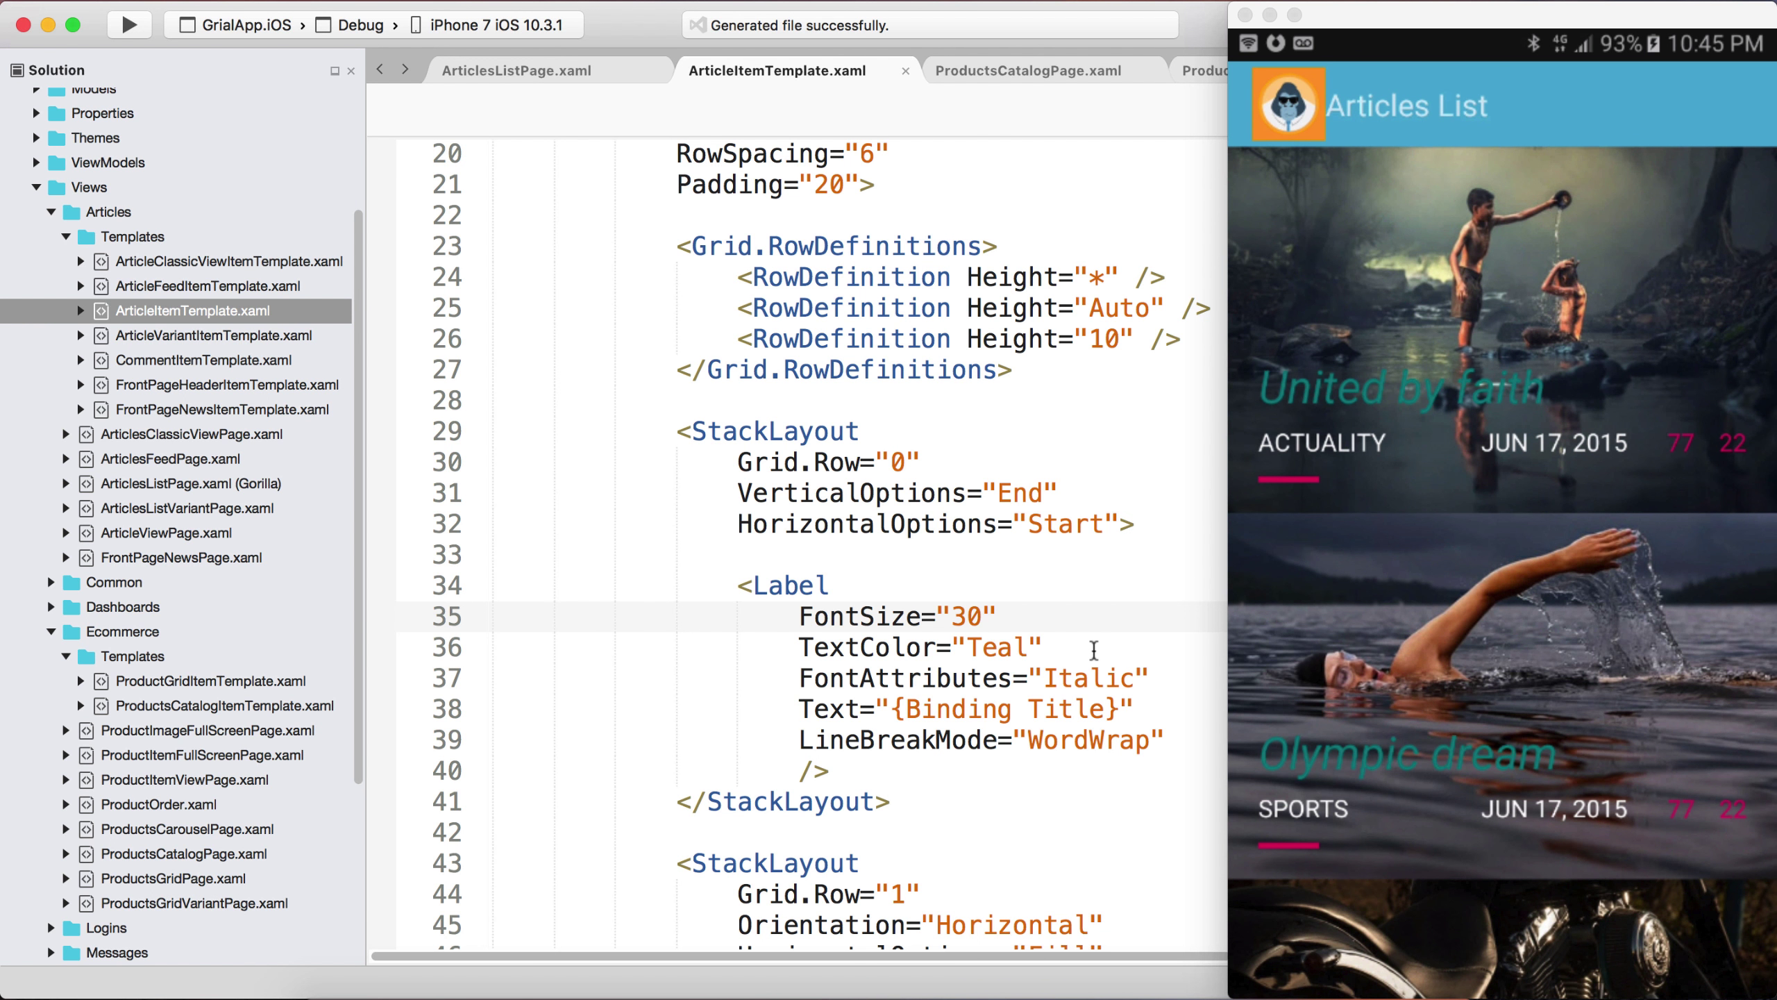
# Change the article title TextColor from Teal to White and FontAttributes from Italic to Bold.
pyautogui.doubleClick(1010, 647)
pyautogui.write('Whi')
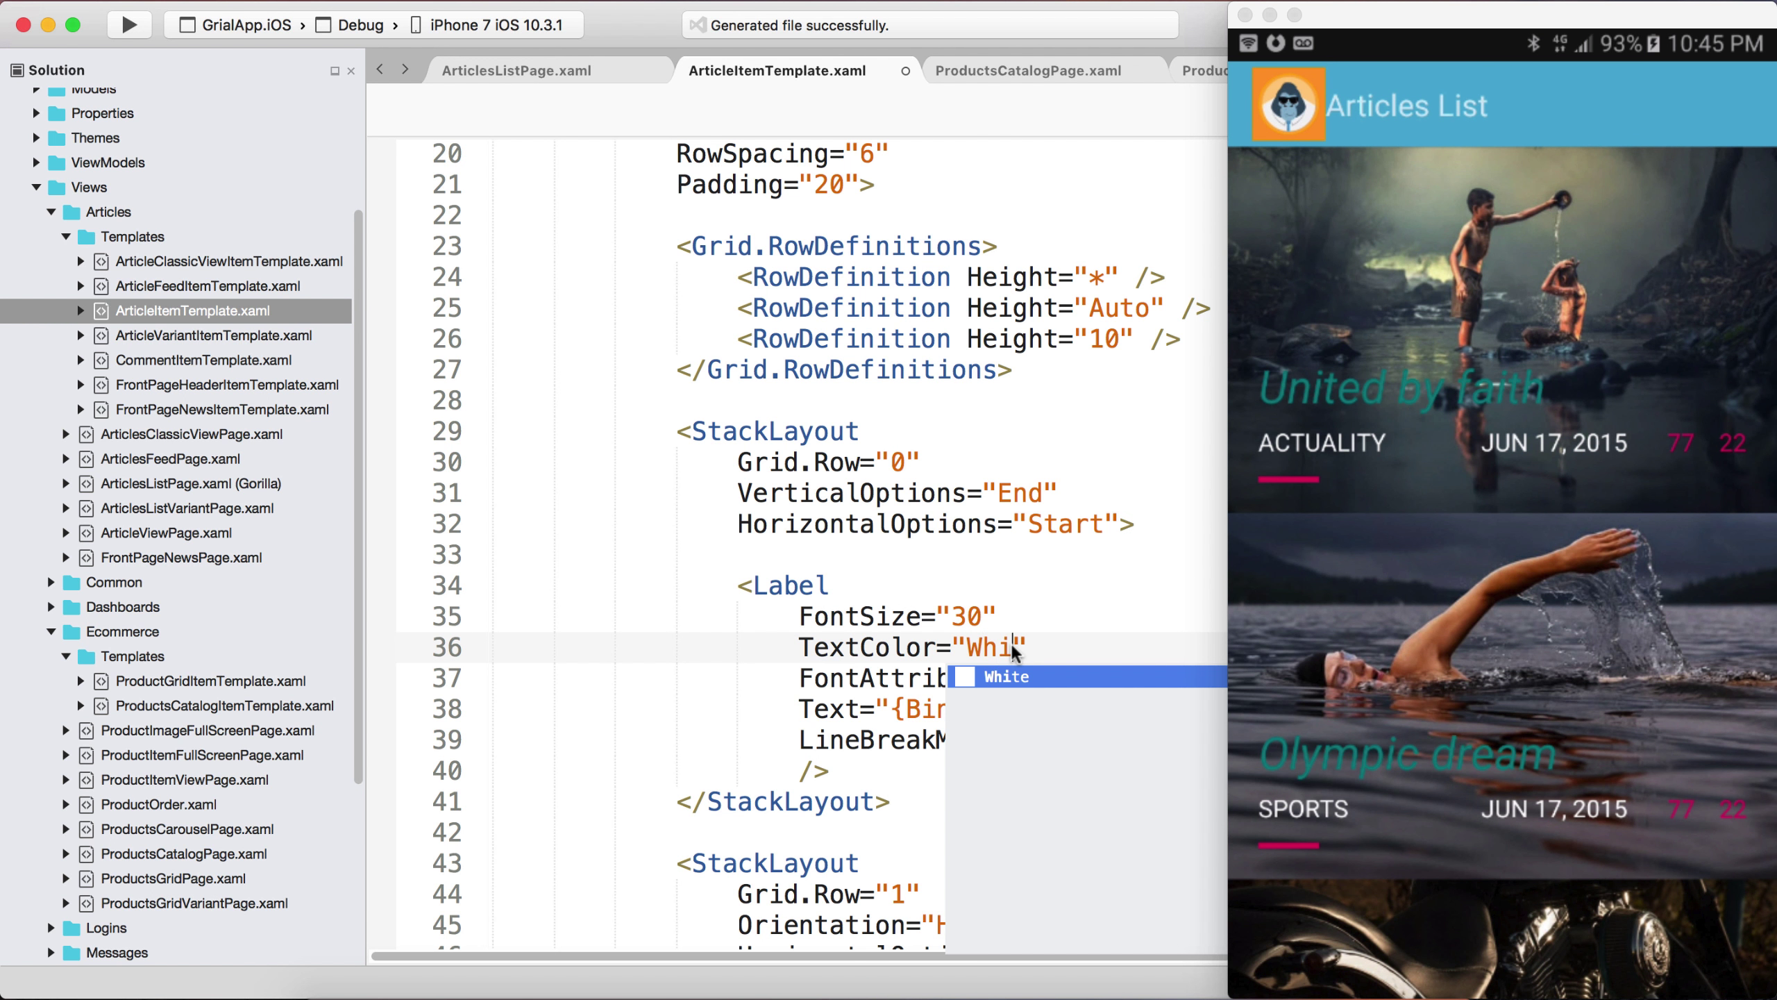
pyautogui.press('Return')
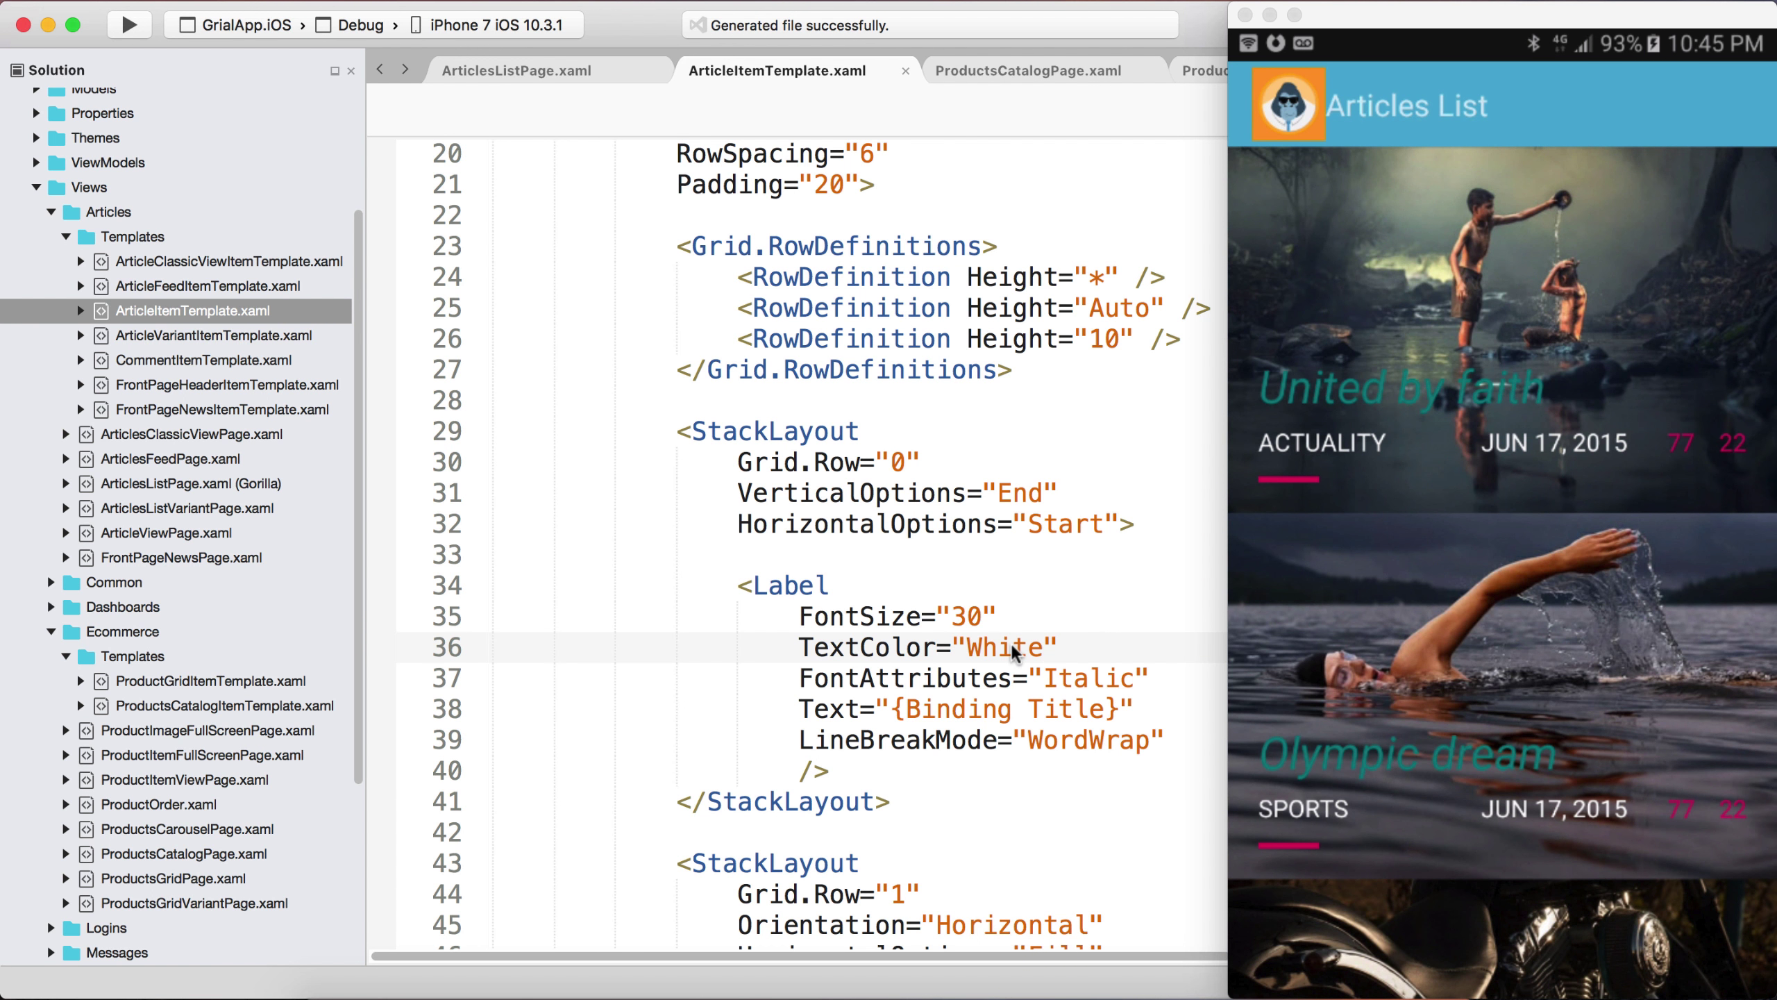
pyautogui.press('super+s')
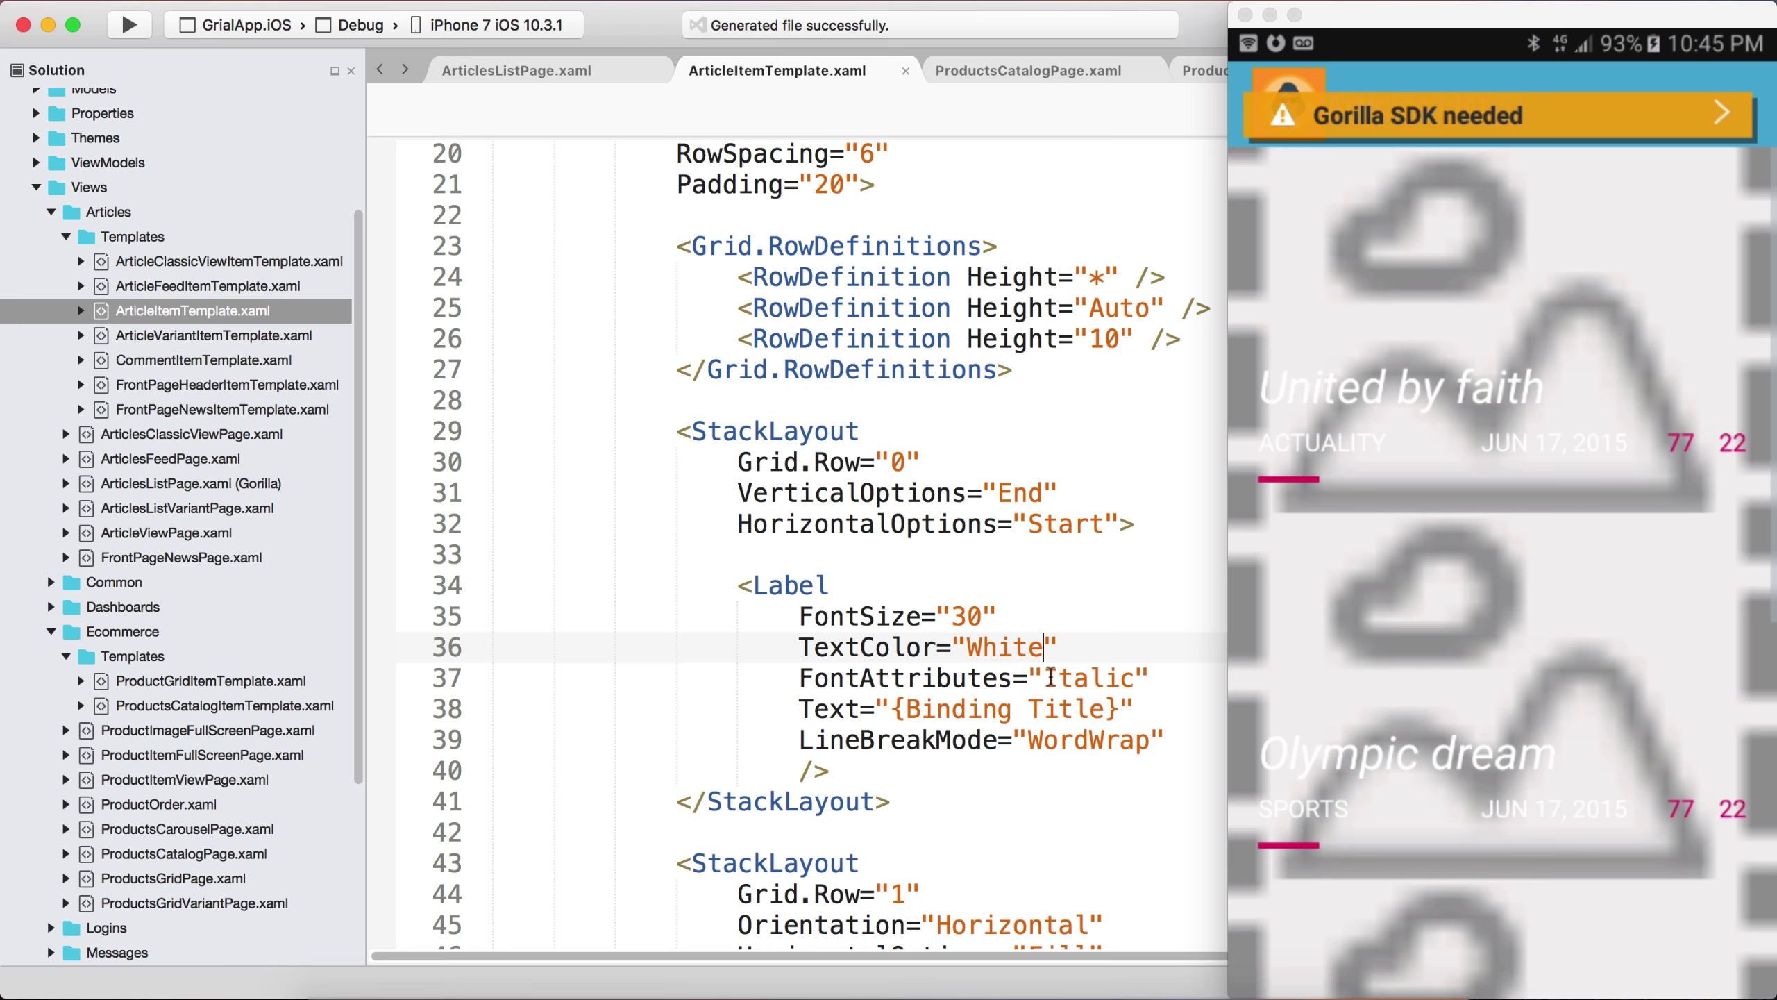
pyautogui.doubleClick(1092, 678)
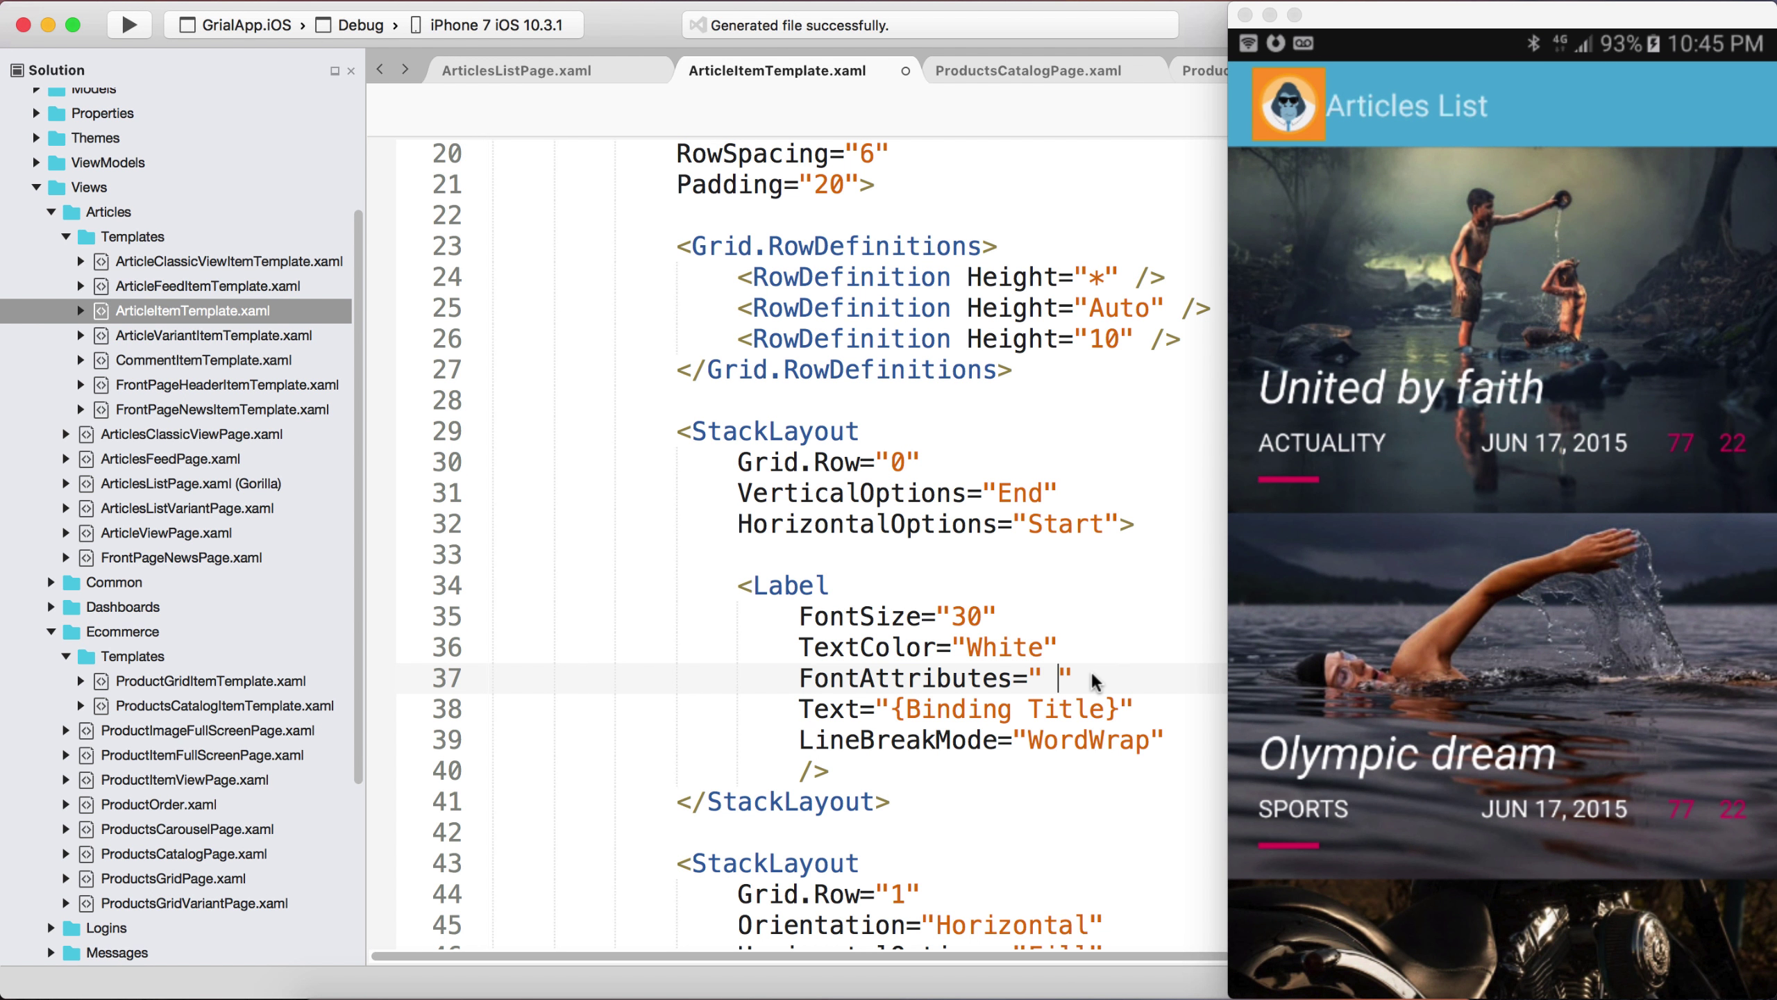
pyautogui.press('BackSpace')
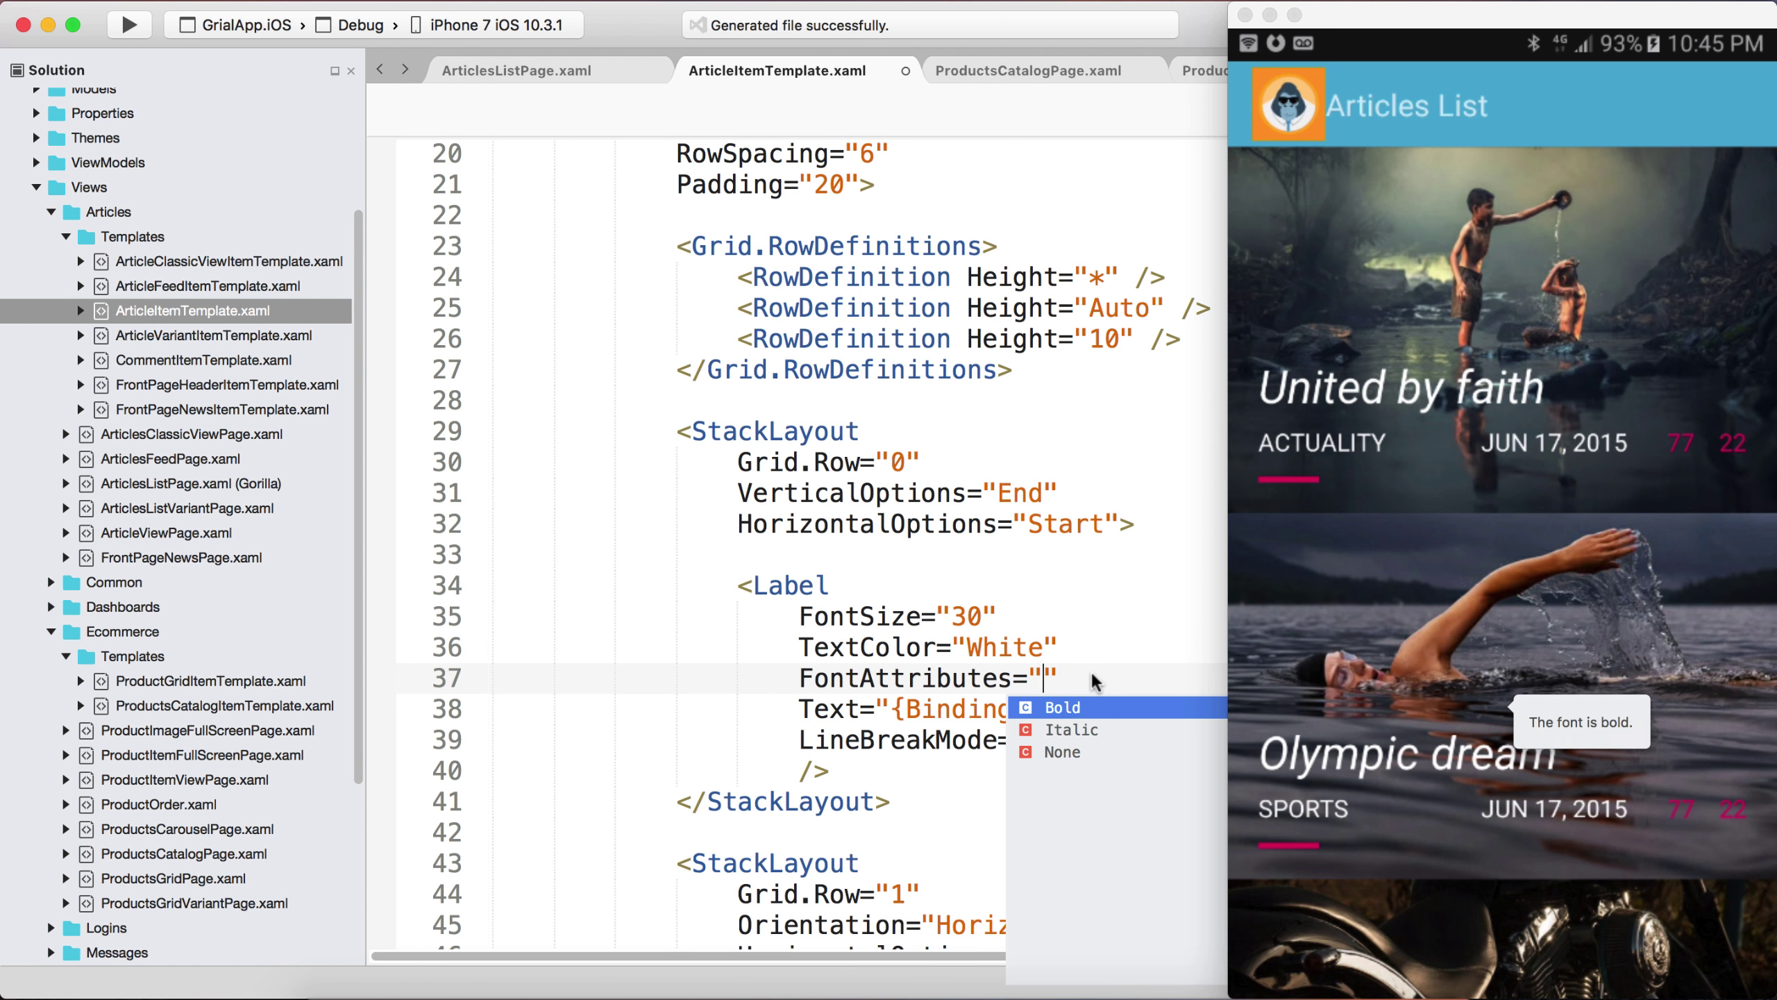
pyautogui.press('Return')
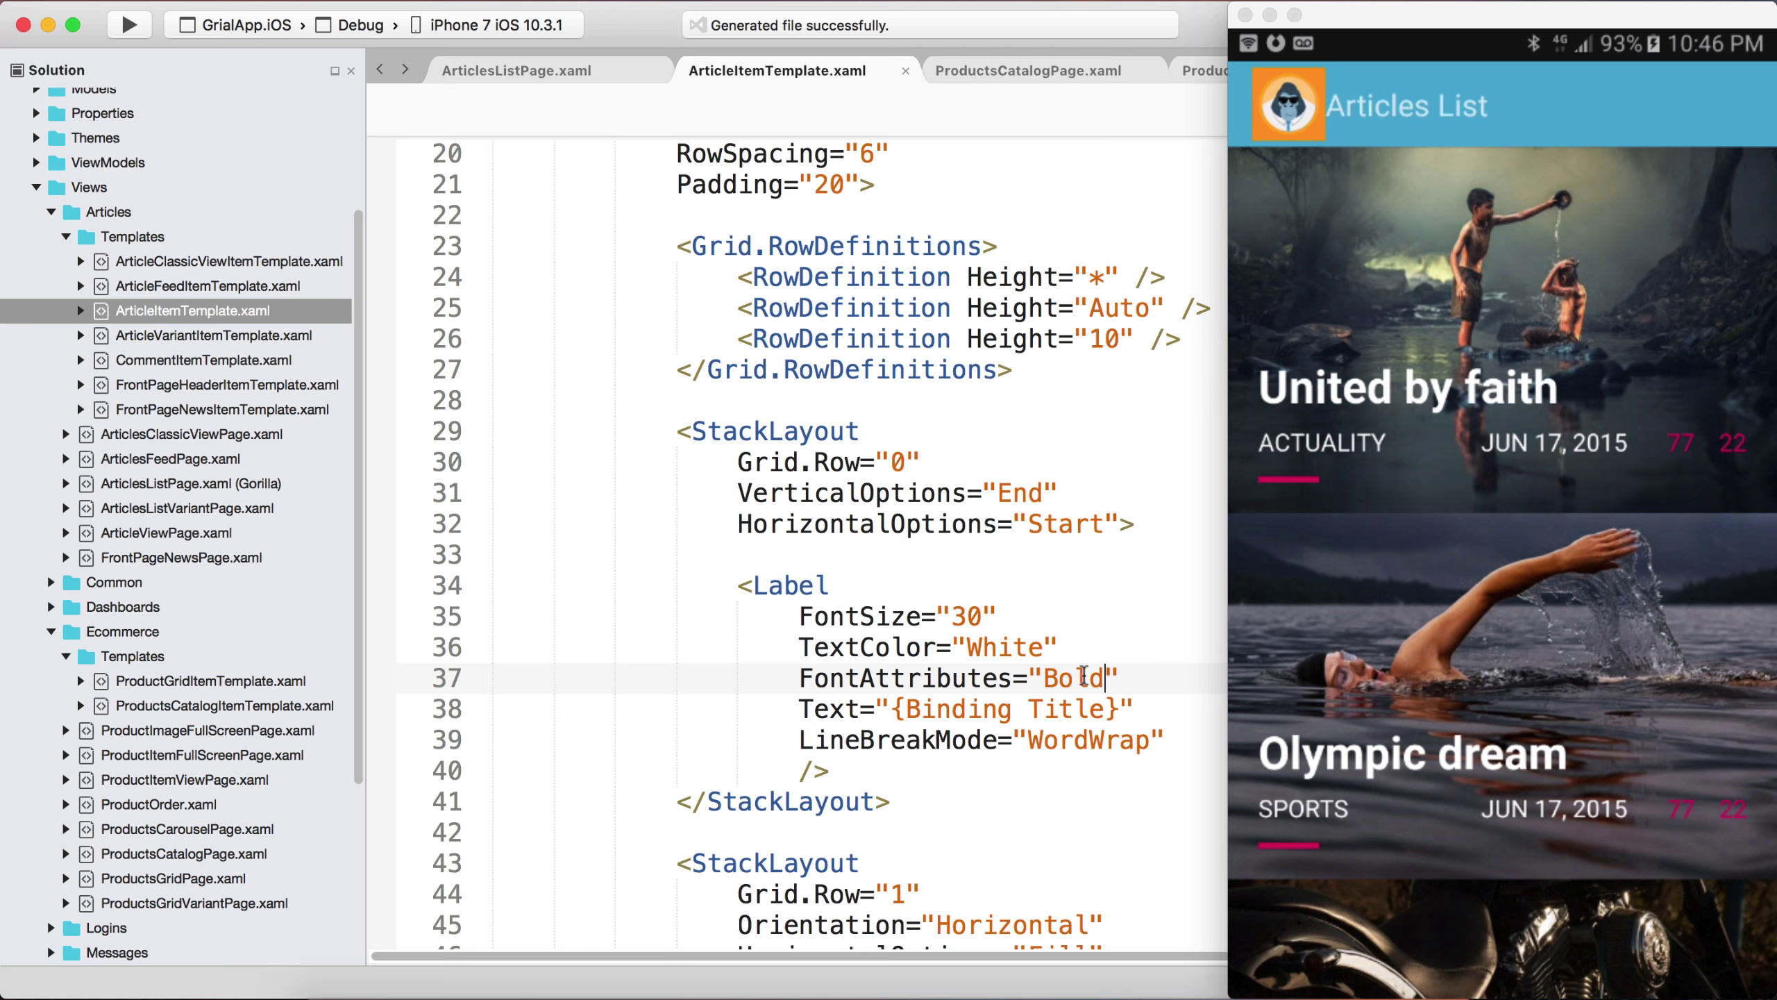
# Live-preview ProductsCatalogPage.xaml on the phone with Gorilla.
pyautogui.click(1034, 77)
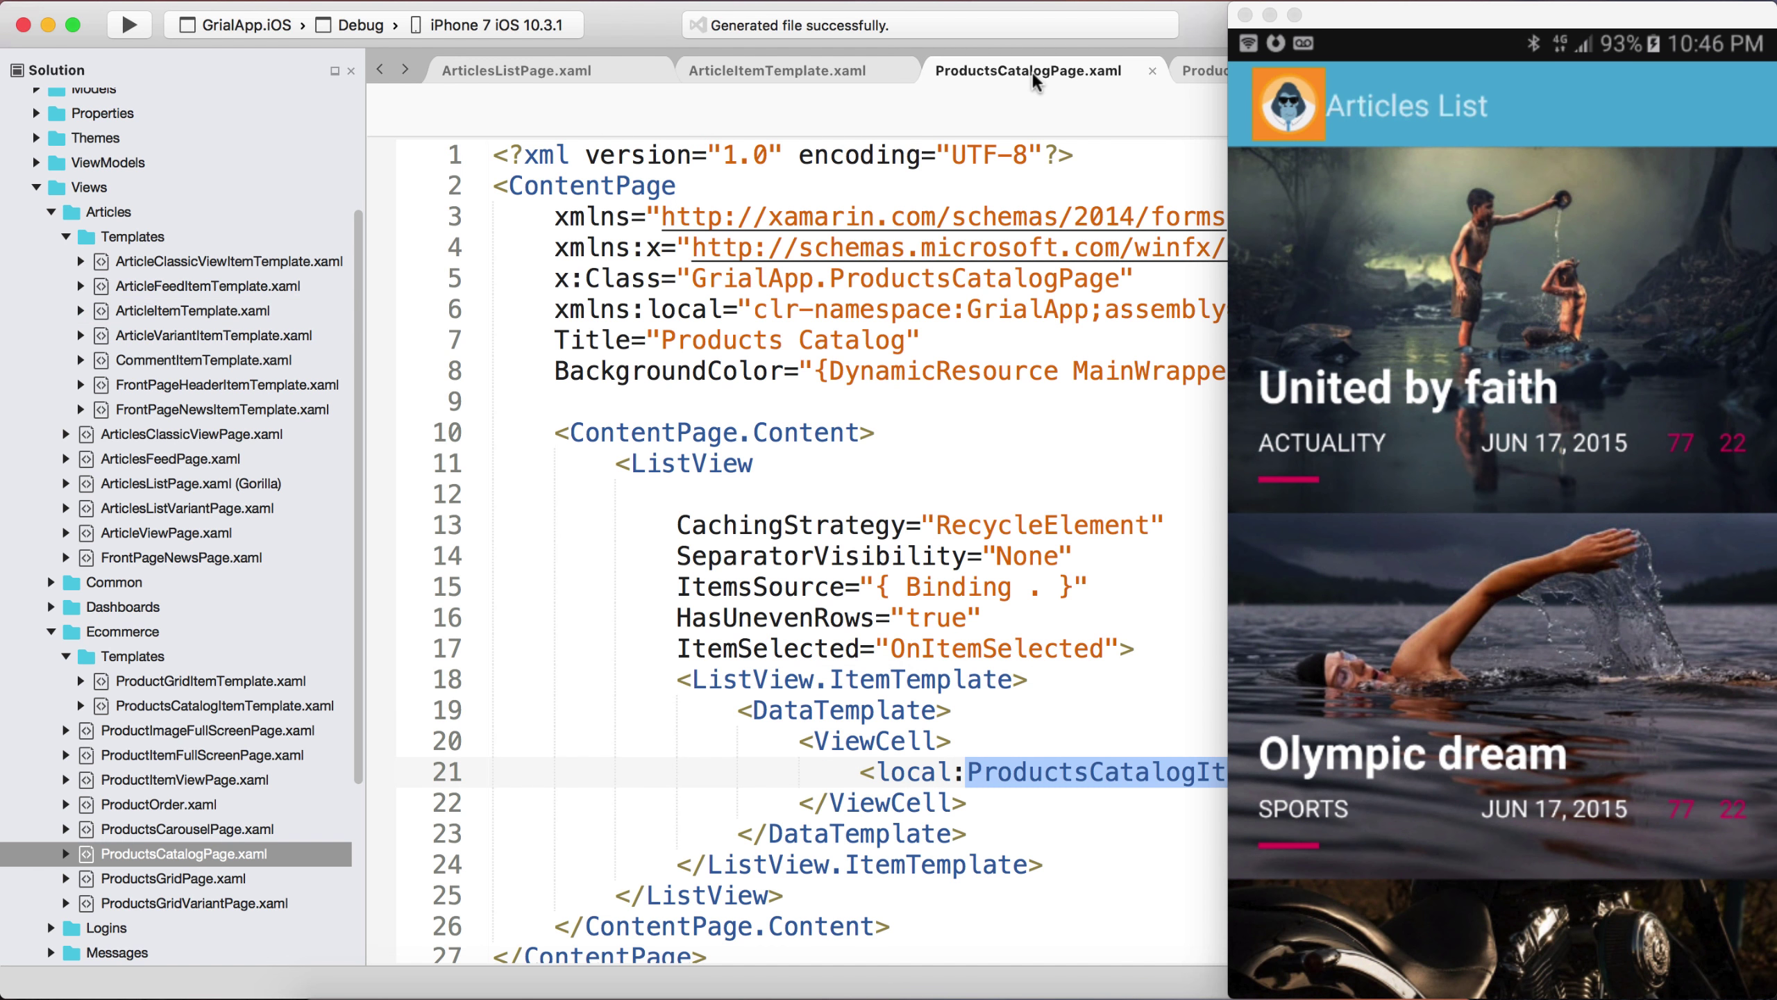
pyautogui.rightClick(294, 858)
pyautogui.moveTo(470, 839)
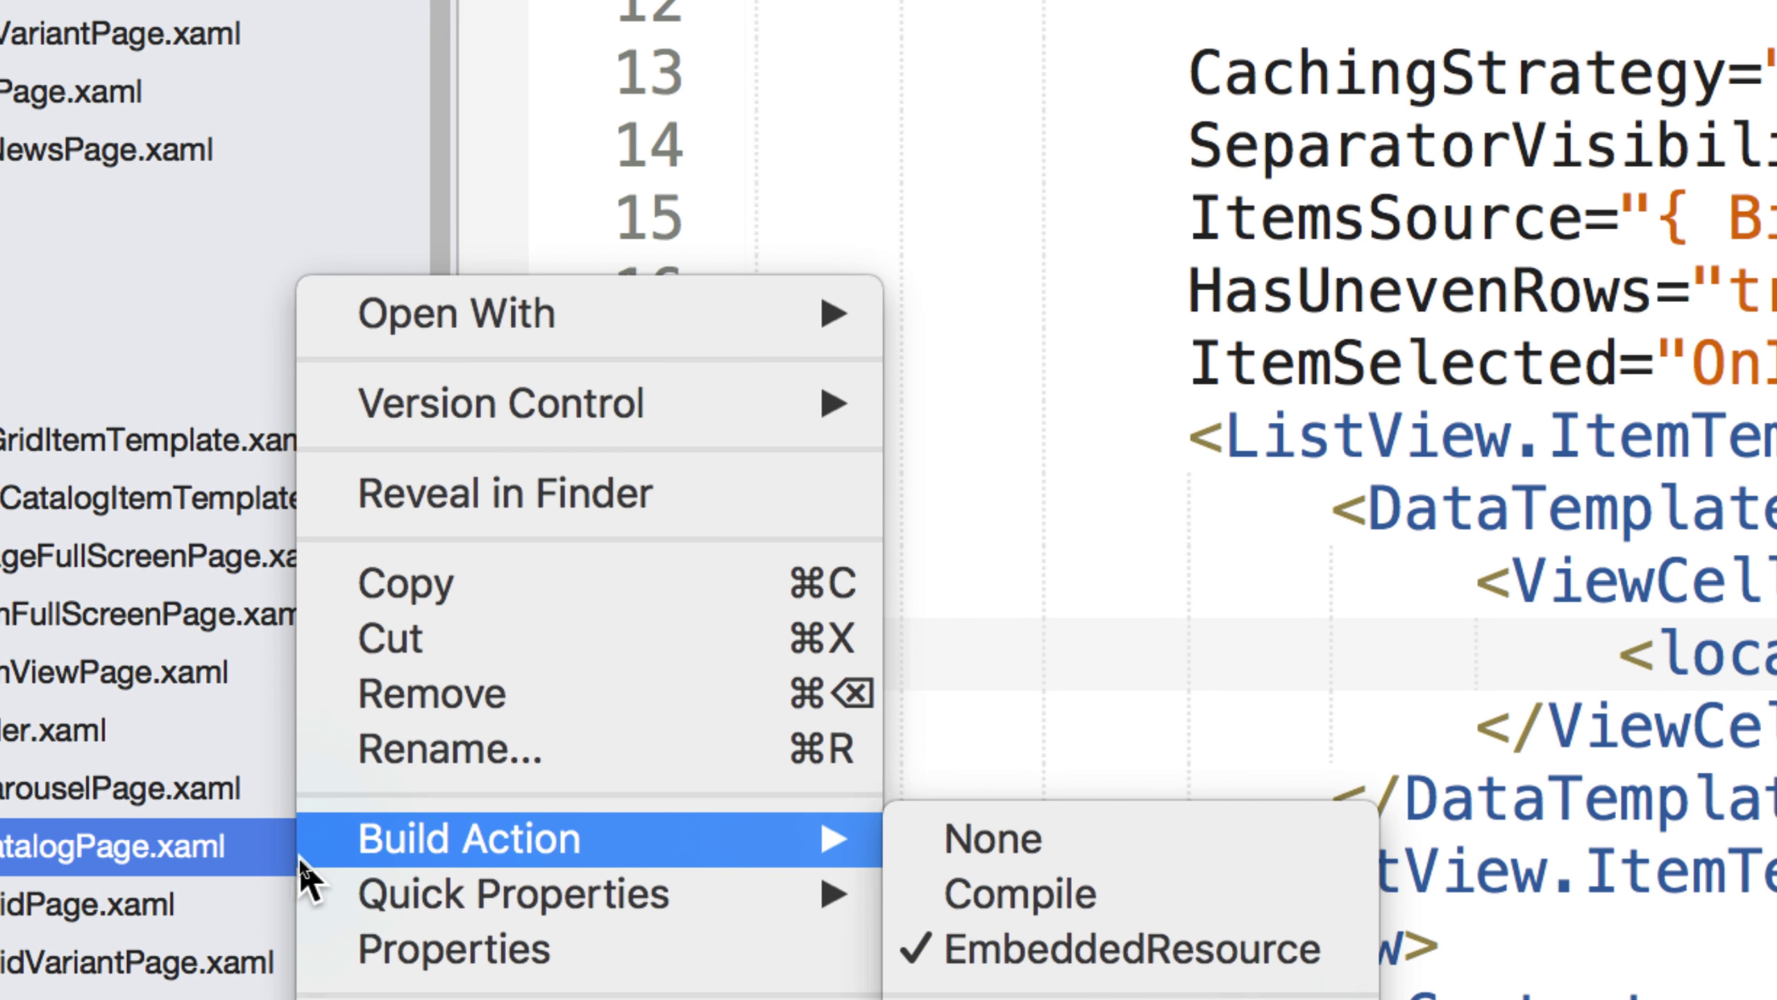
pyautogui.click(325, 935)
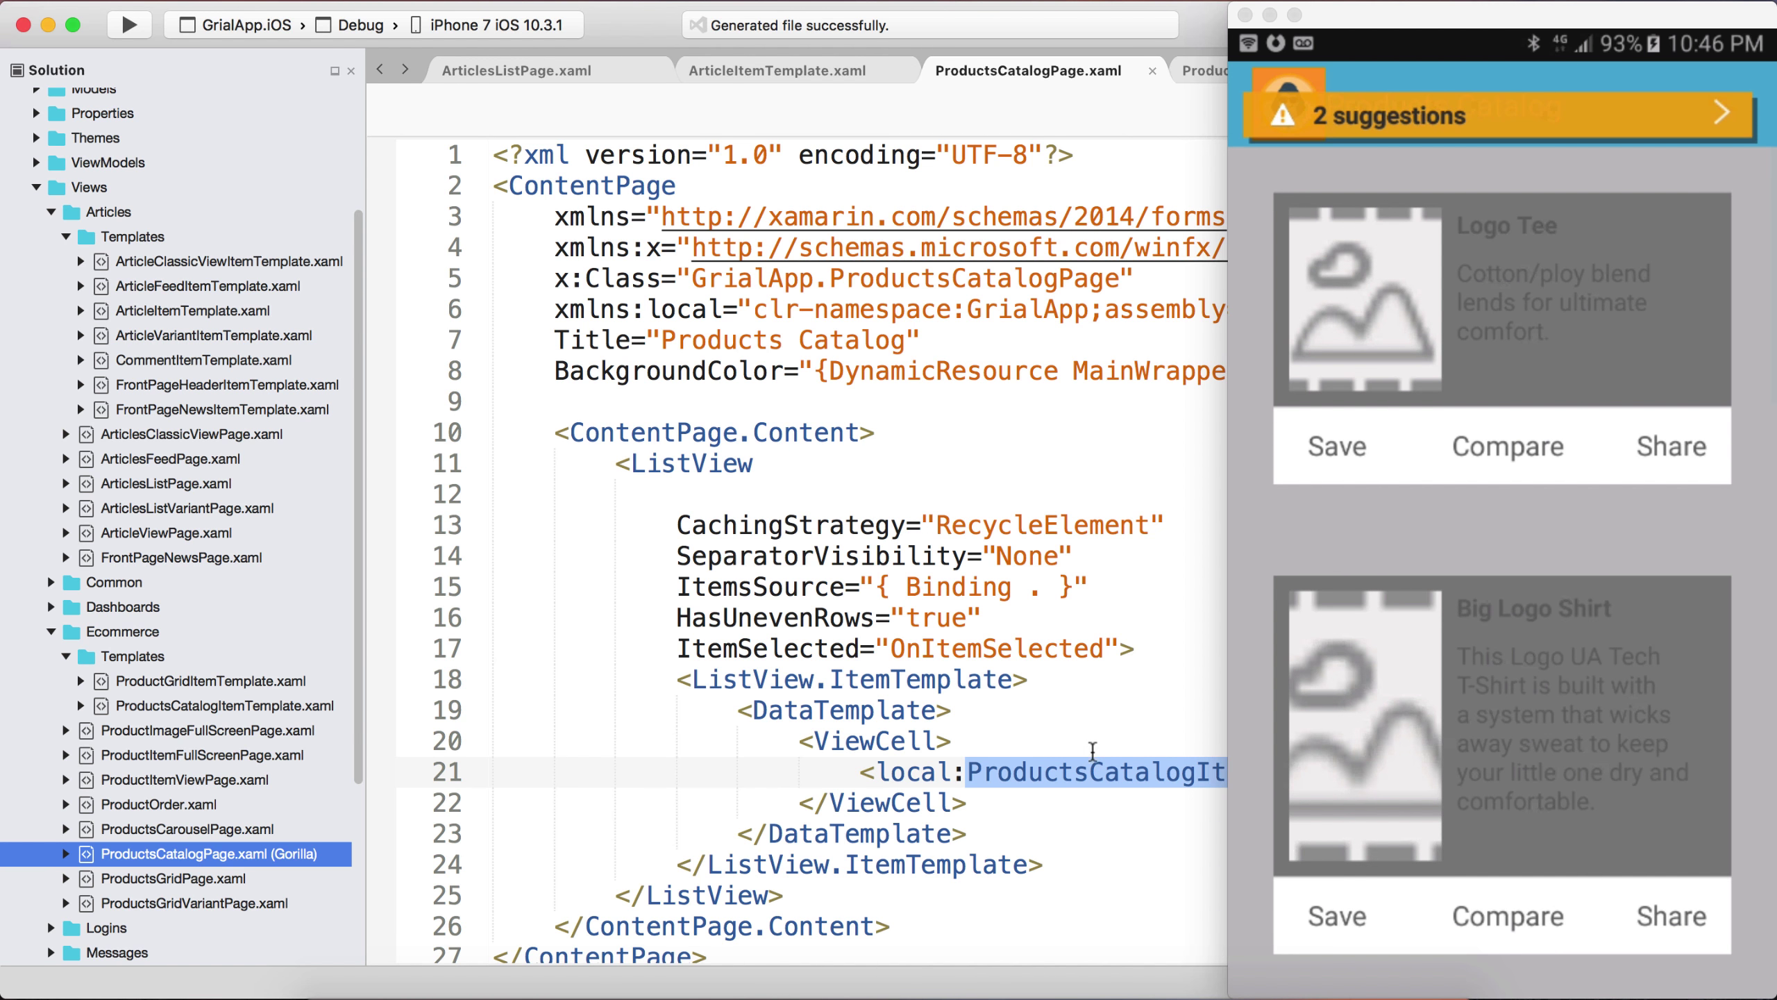
# Select the product catalog item template name in the page's XAML.
pyautogui.click(965, 587)
pyautogui.click(1135, 773)
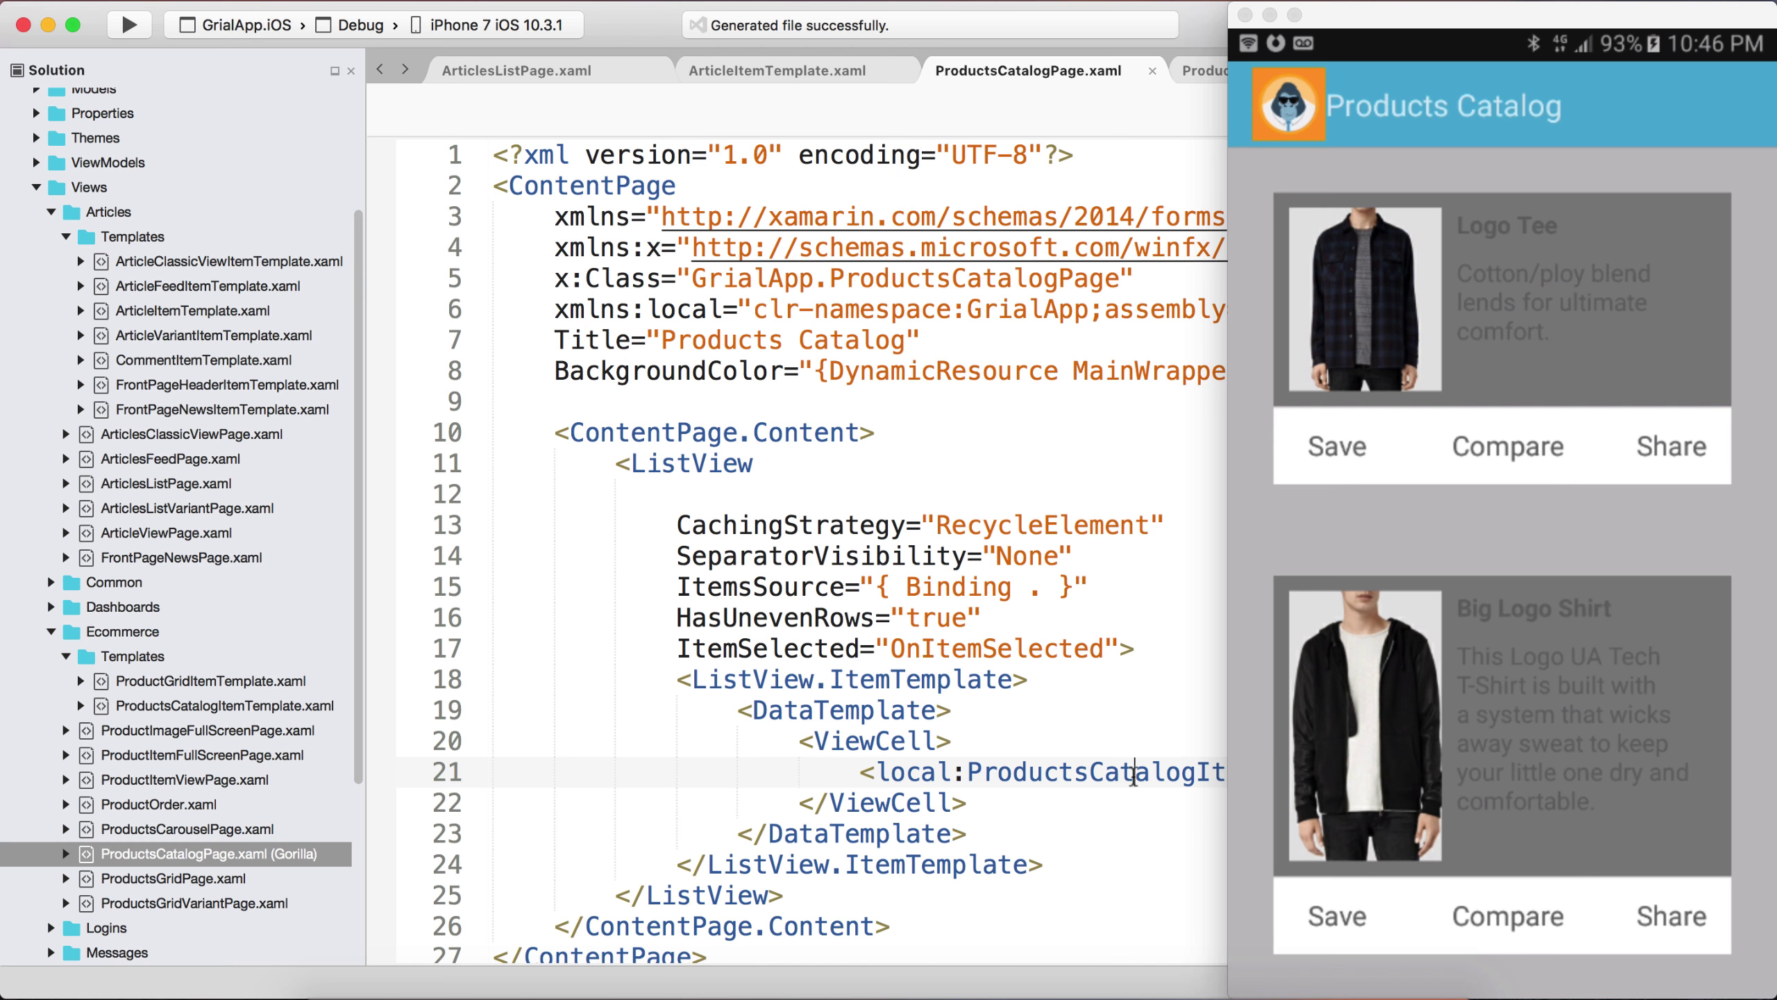
pyautogui.doubleClick(1078, 772)
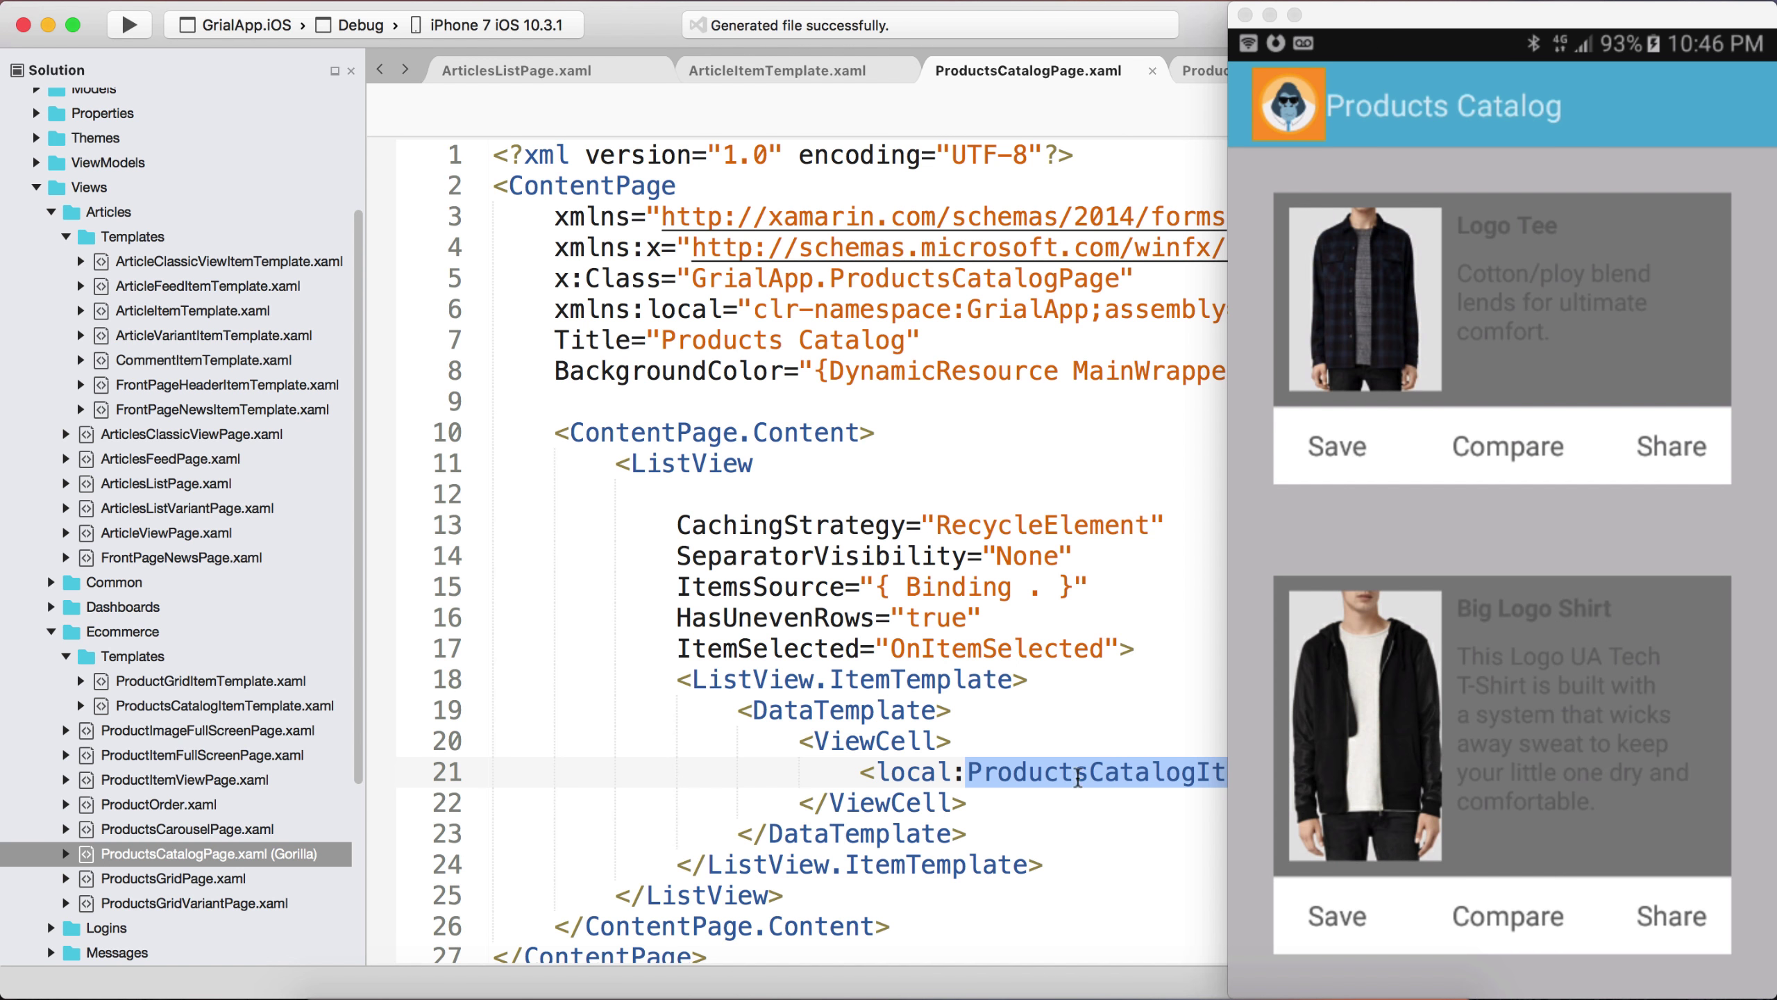
# In ProductsCatalogItemTemplate.xaml, set Padding to 10 and change the Silver and Gray backgrounds to White.
pyautogui.click(1192, 70)
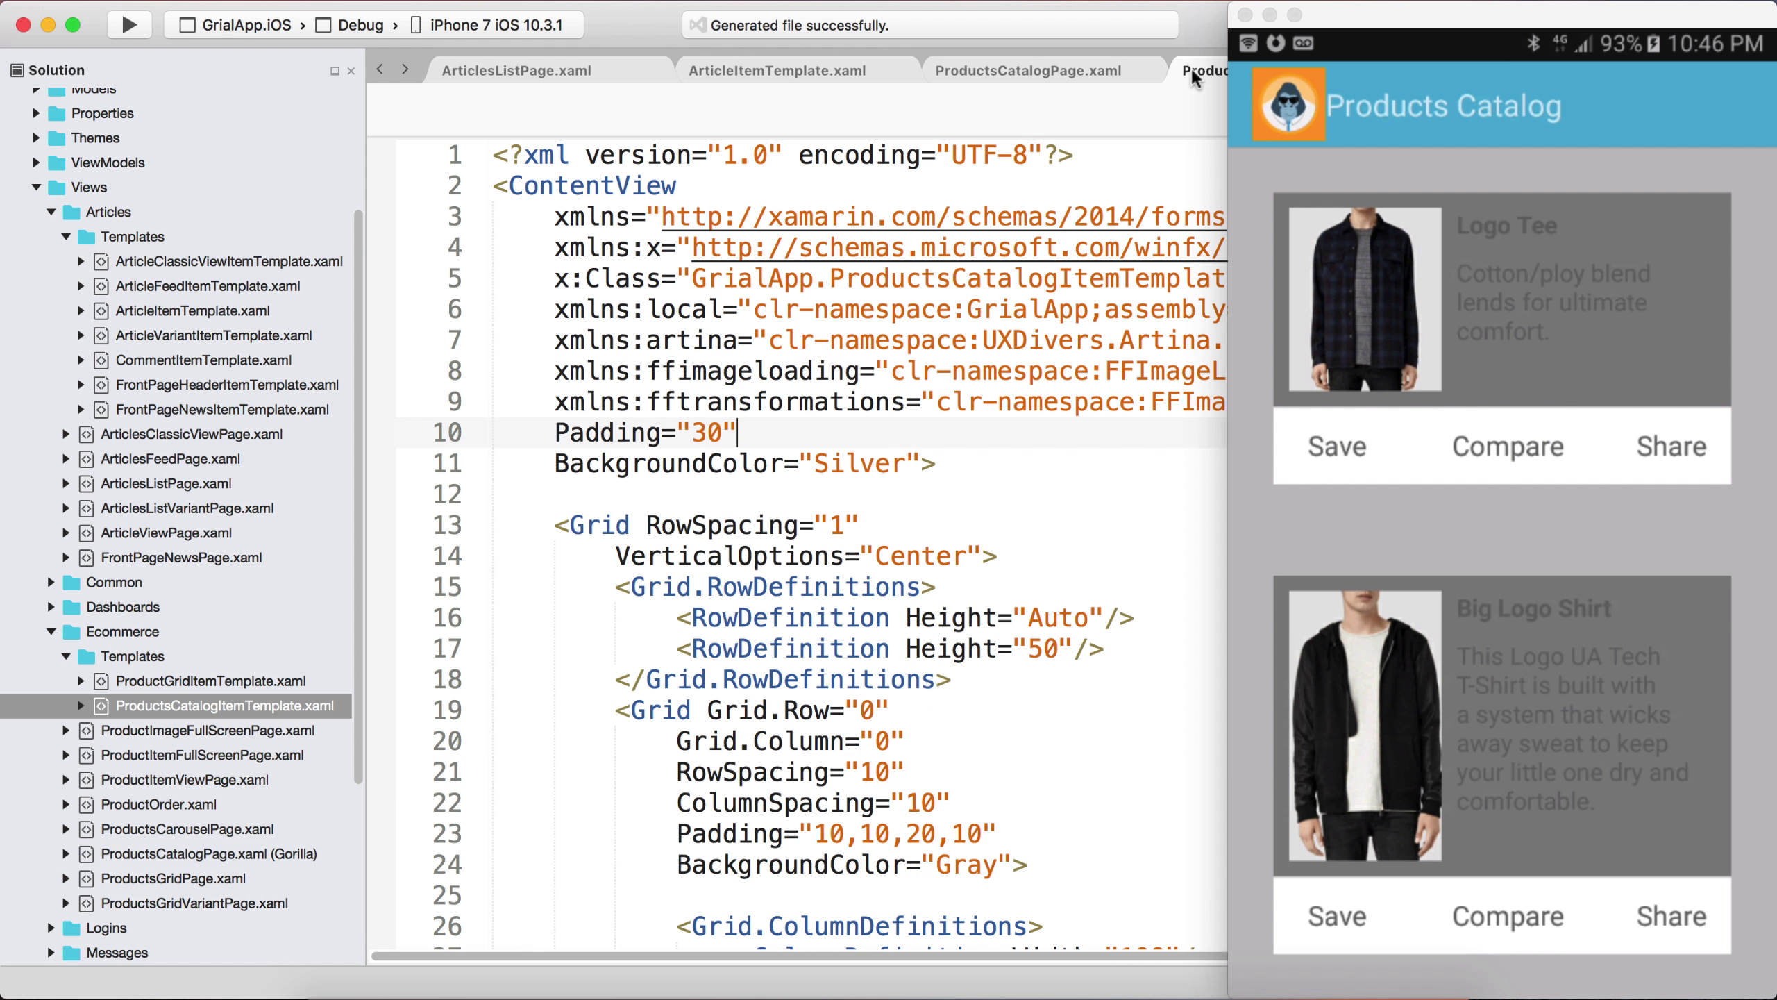
pyautogui.click(710, 433)
pyautogui.write('1')
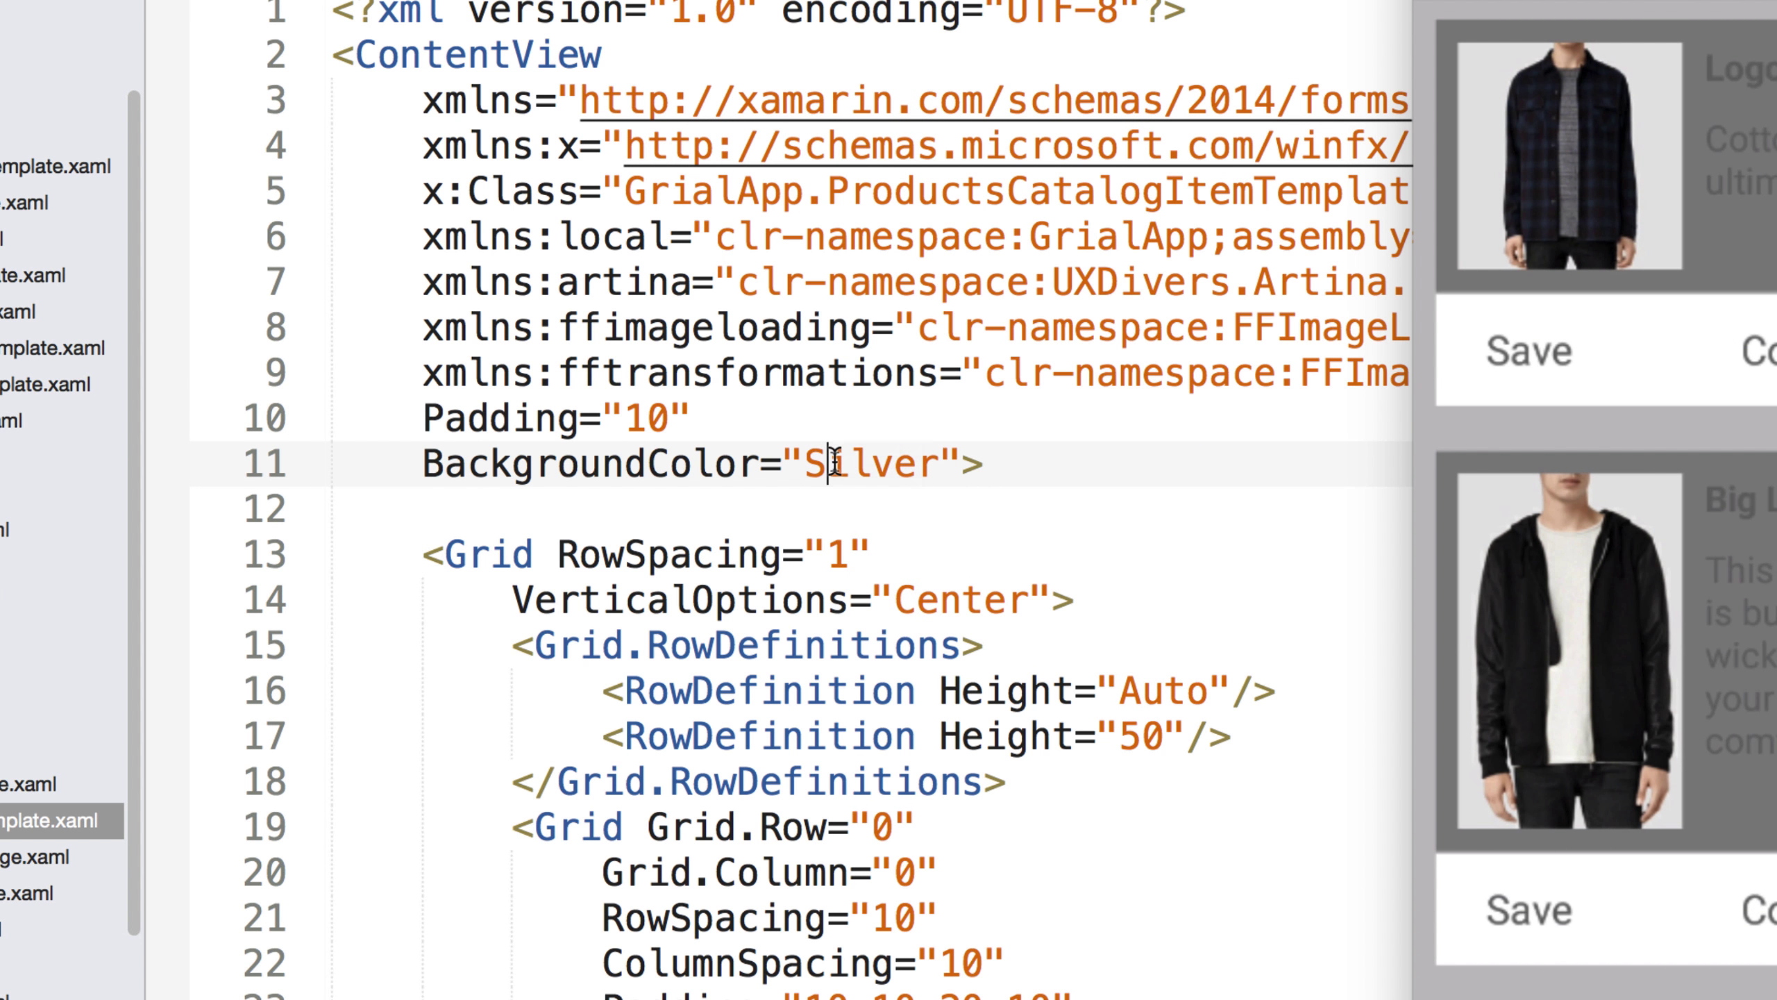
pyautogui.doubleClick(834, 462)
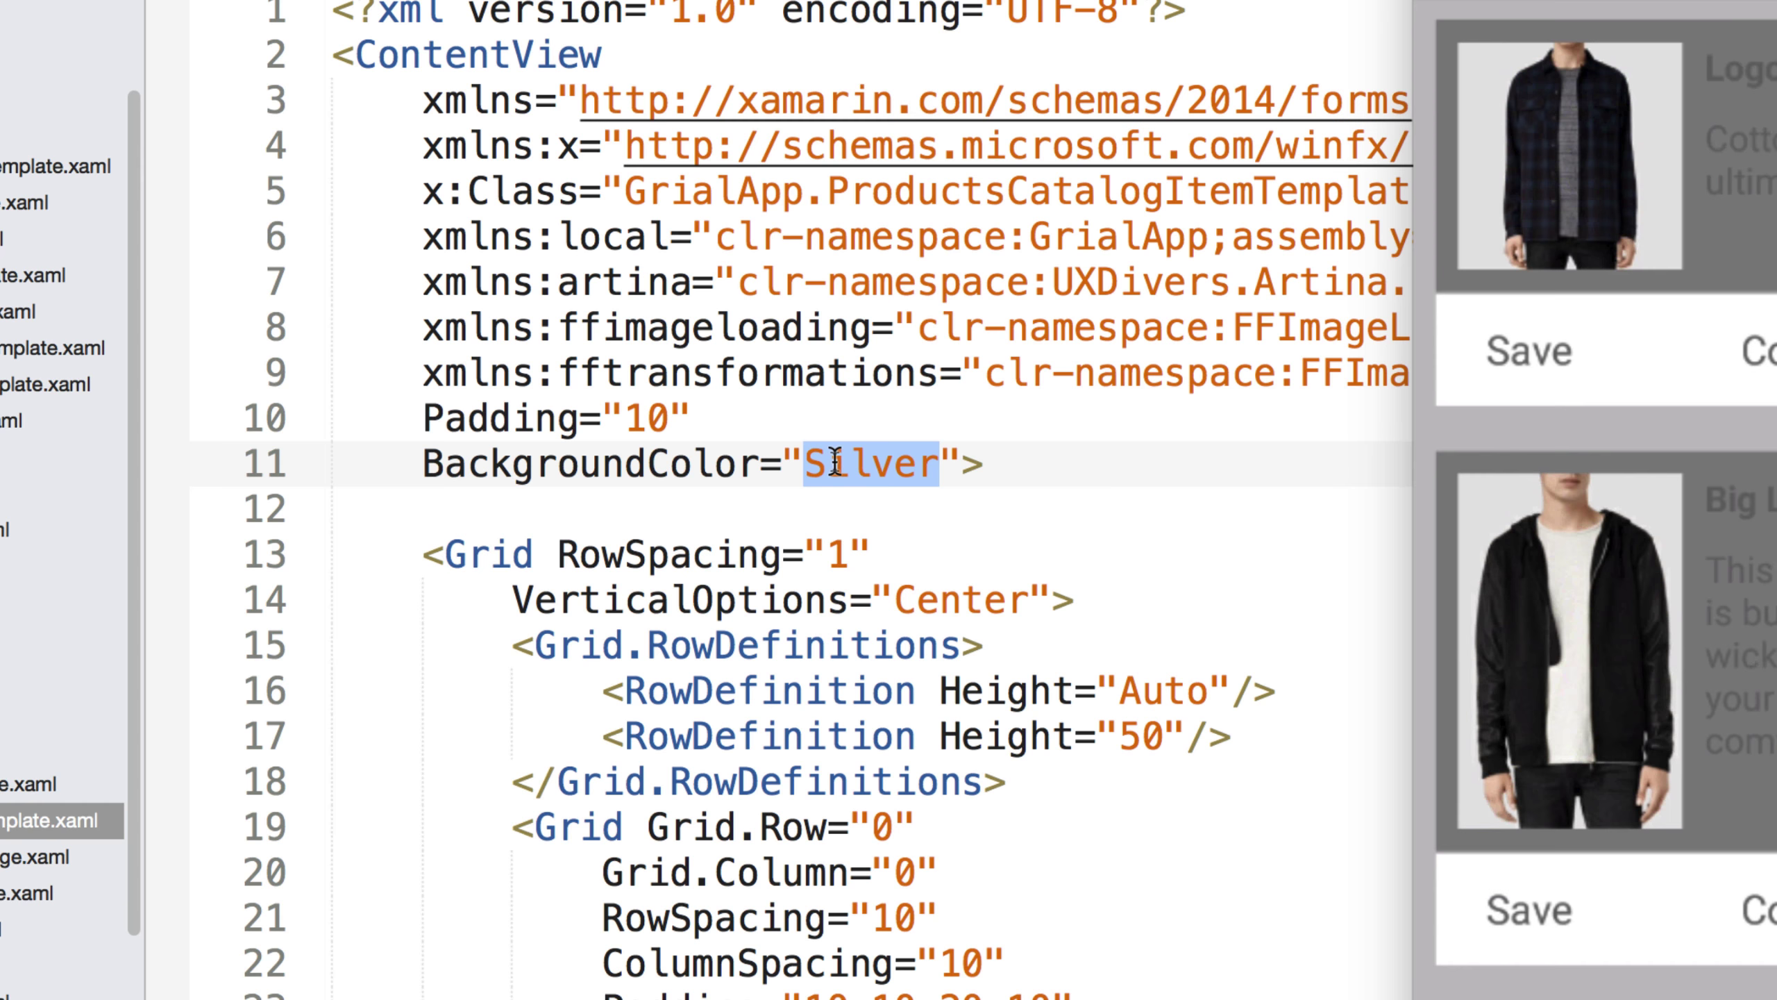
pyautogui.write('Whi')
pyautogui.press('Return')
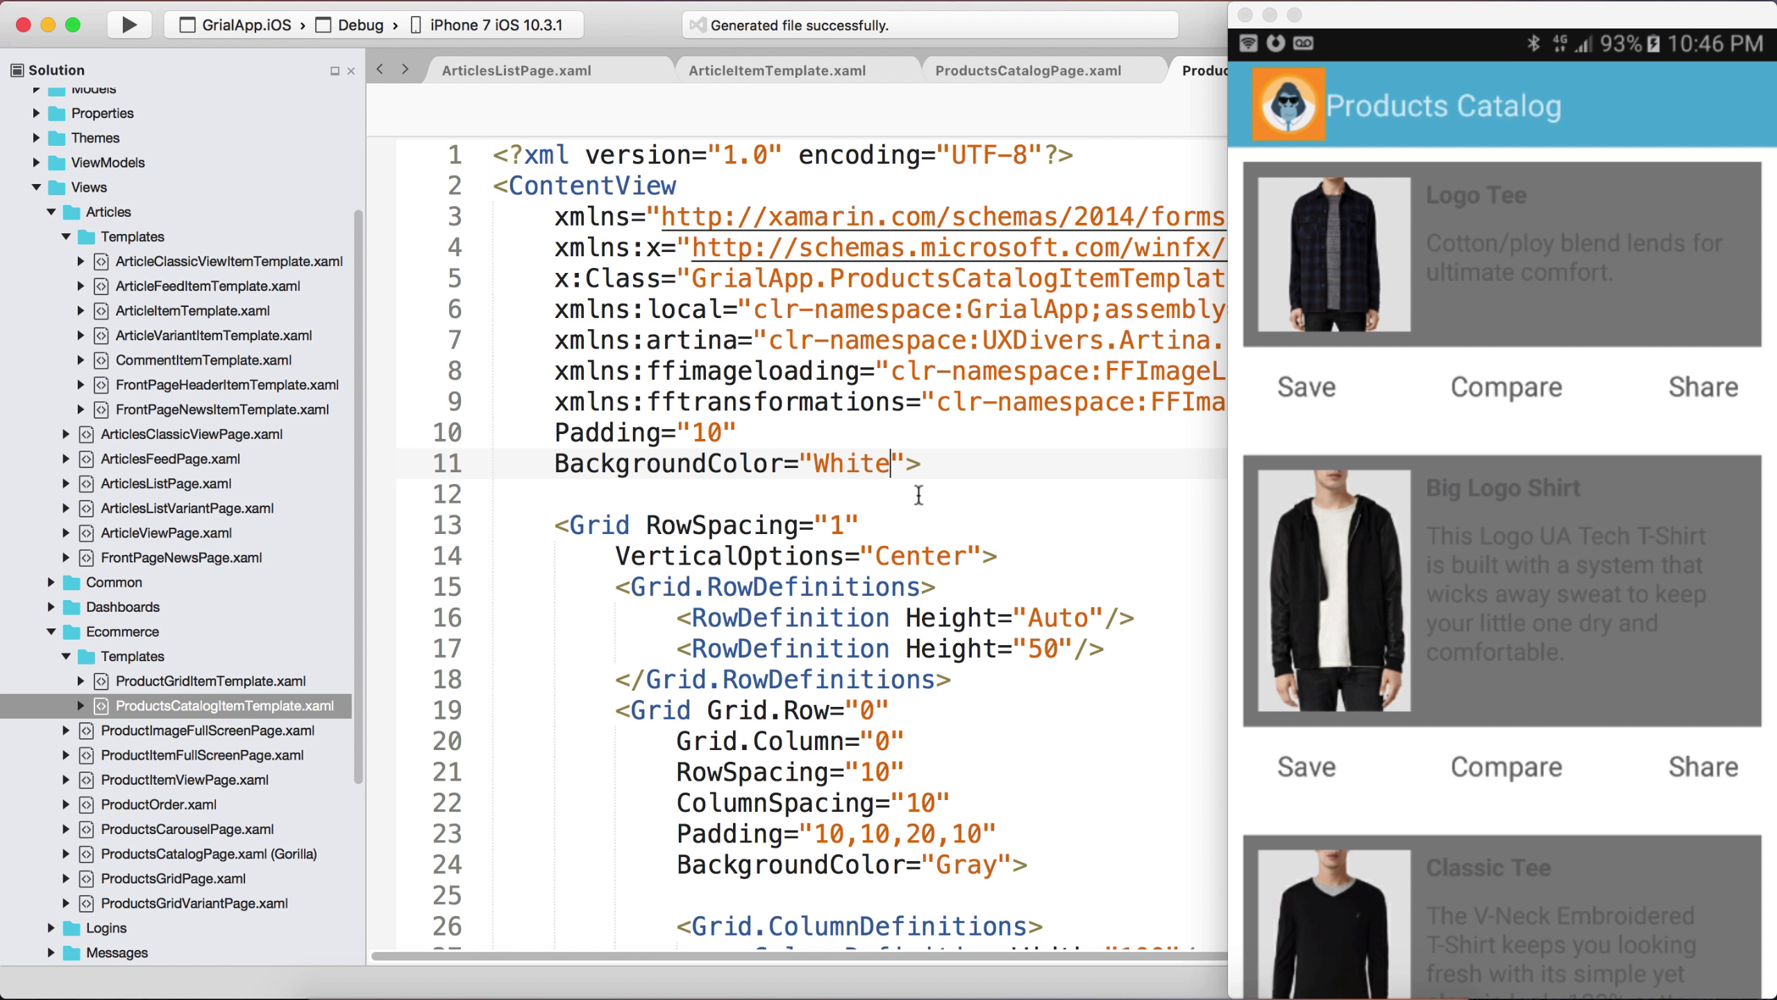
pyautogui.doubleClick(969, 864)
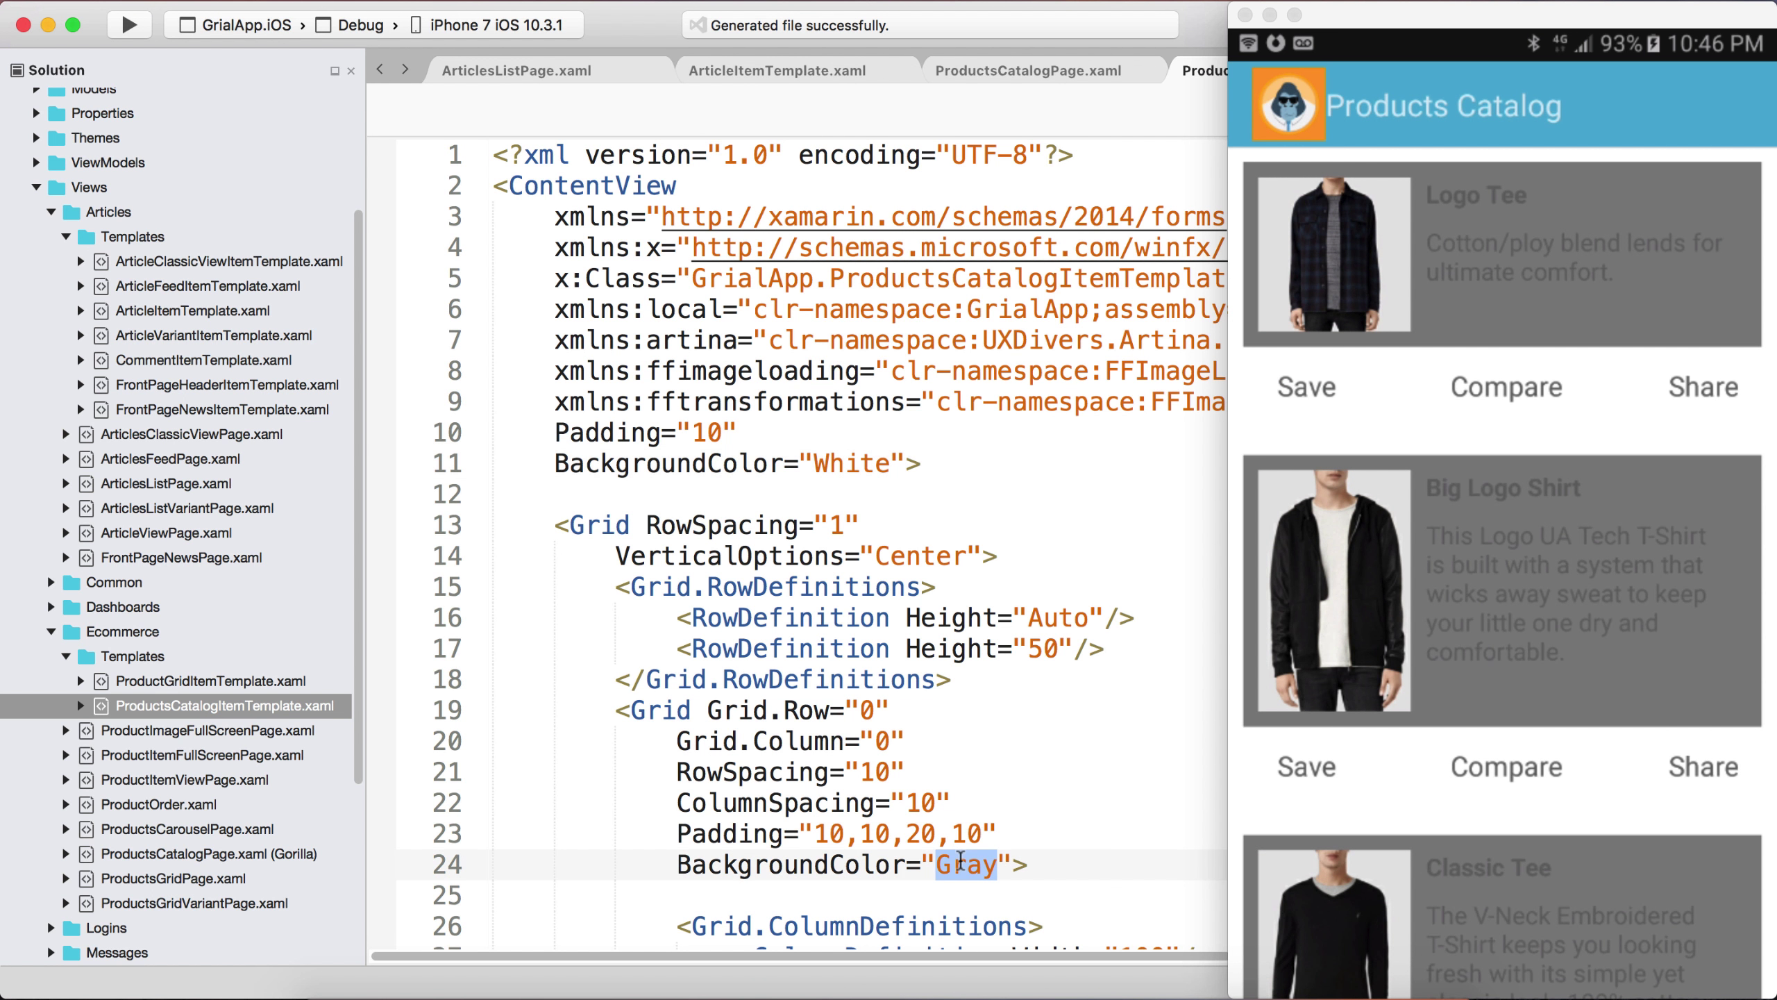
pyautogui.write('White')
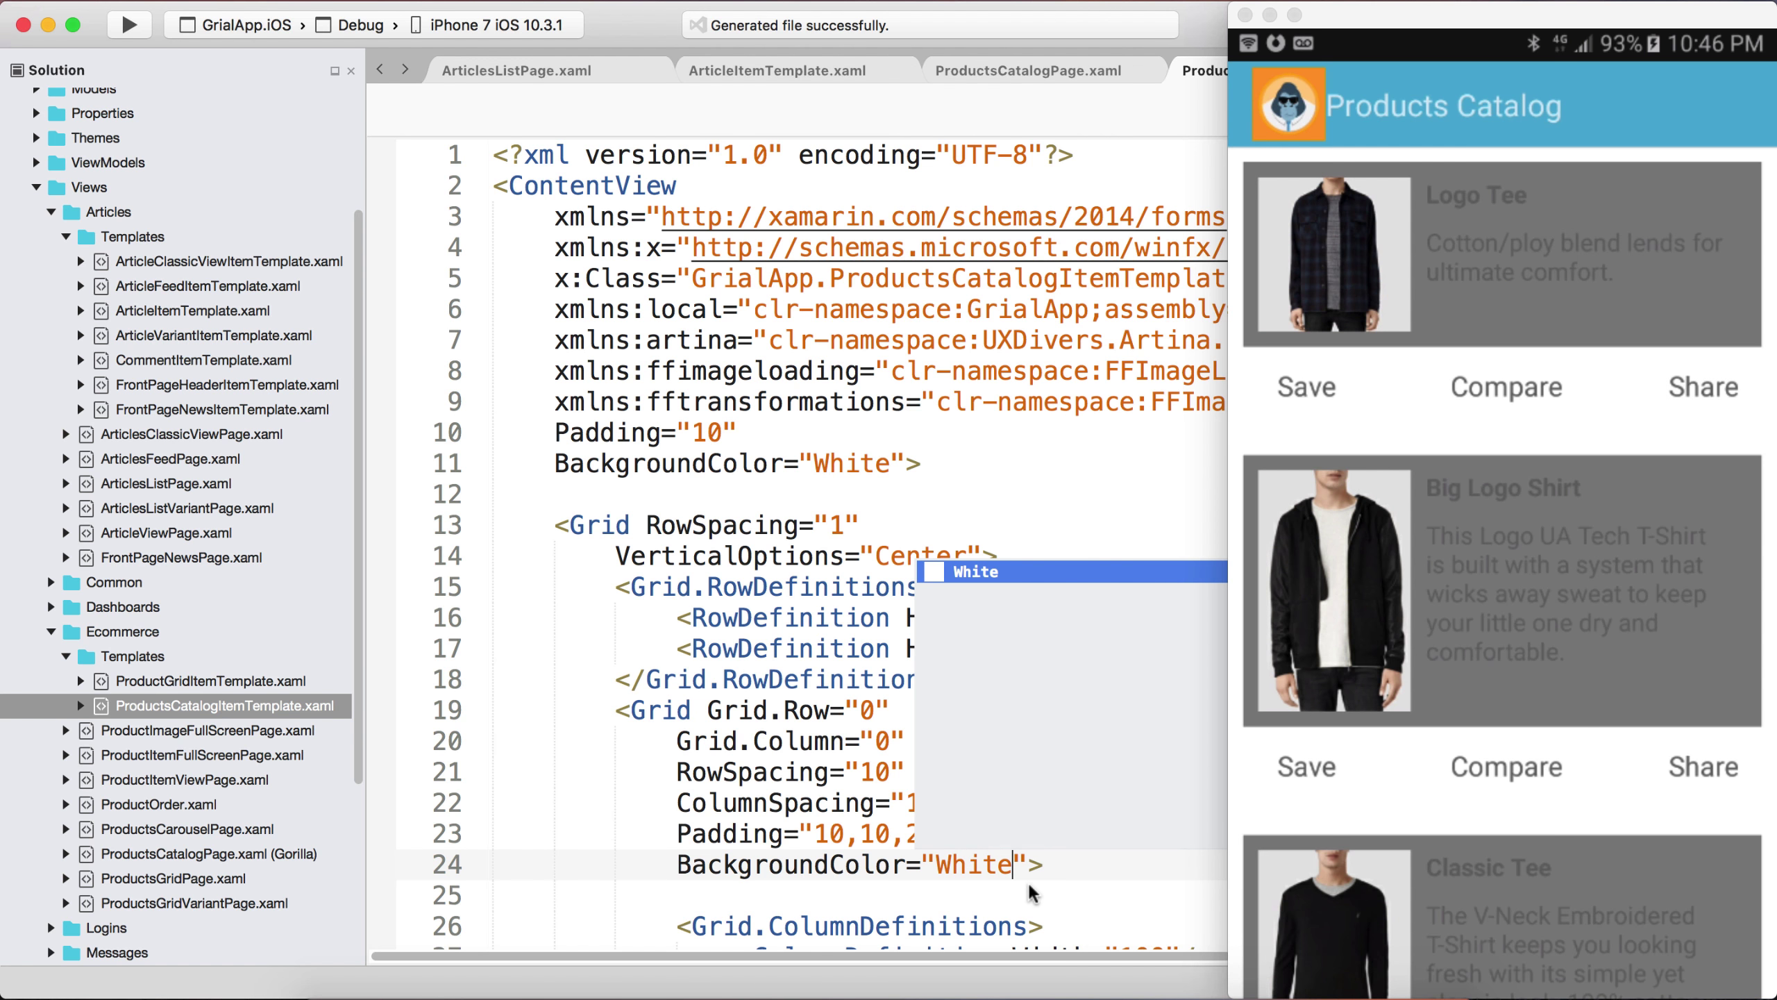
pyautogui.press('Escape')
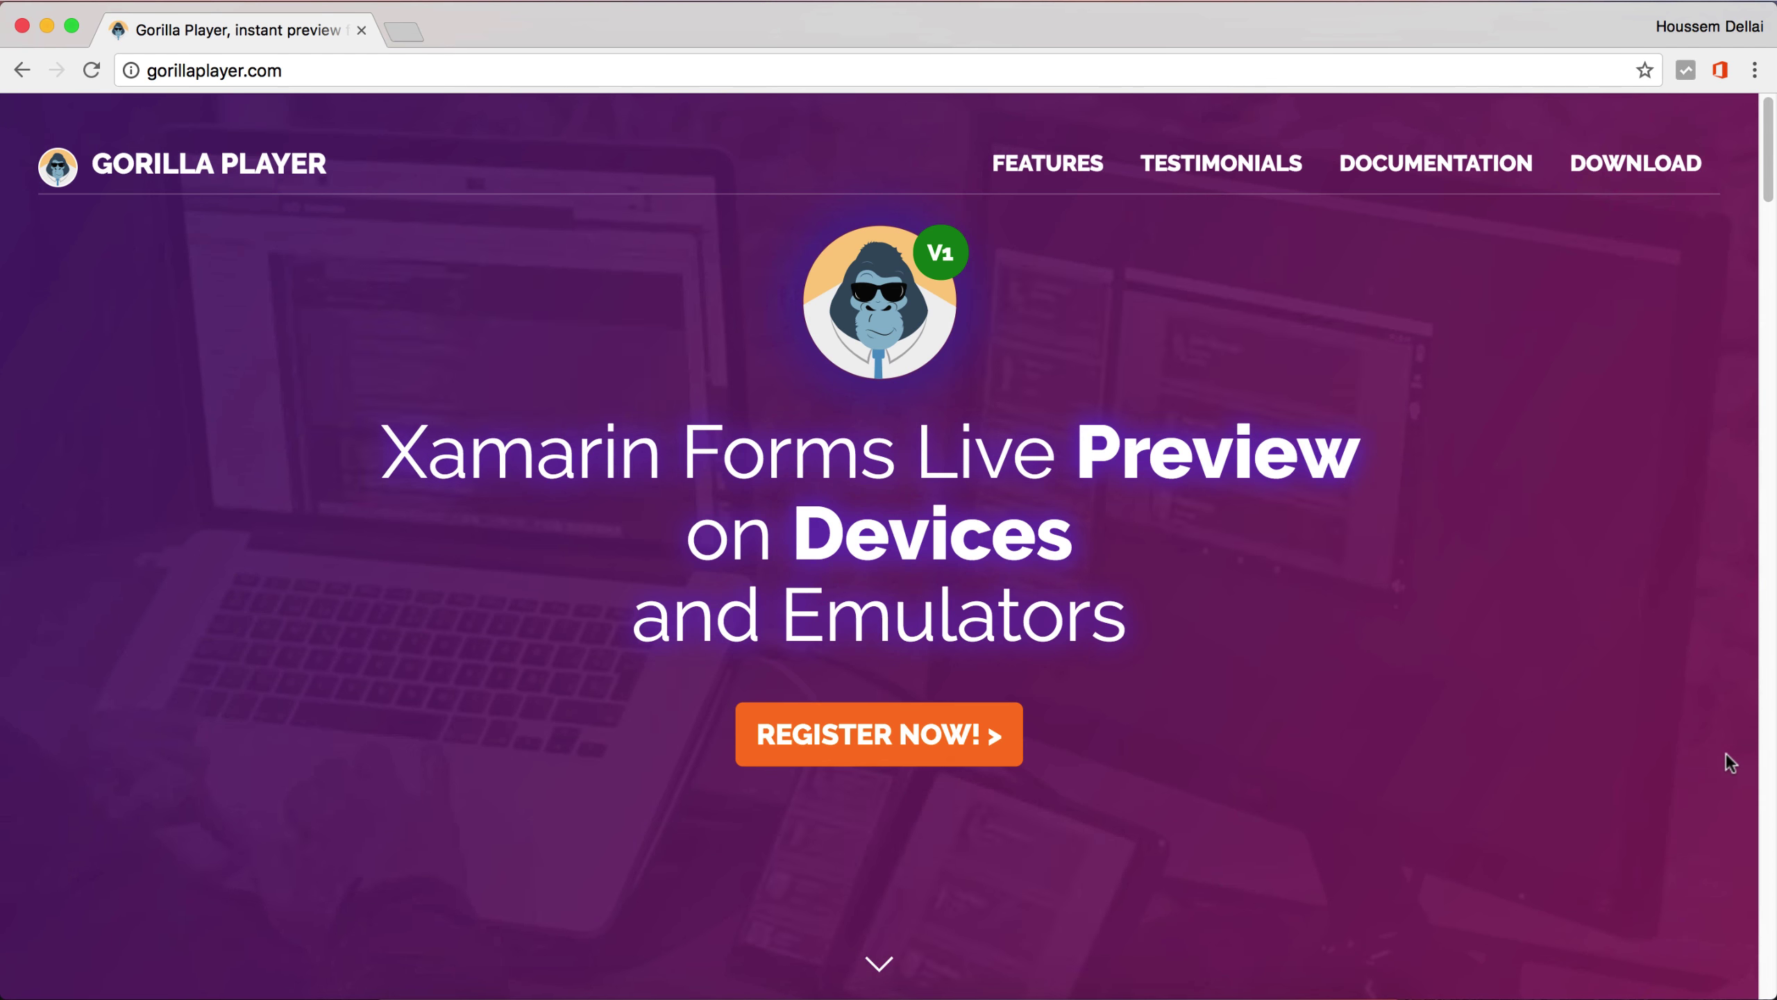
pyautogui.scroll(-2, 1729, 761)
pyautogui.scroll(-5, 1729, 762)
pyautogui.scroll(-5, 1729, 761)
pyautogui.scroll(-3, 1729, 761)
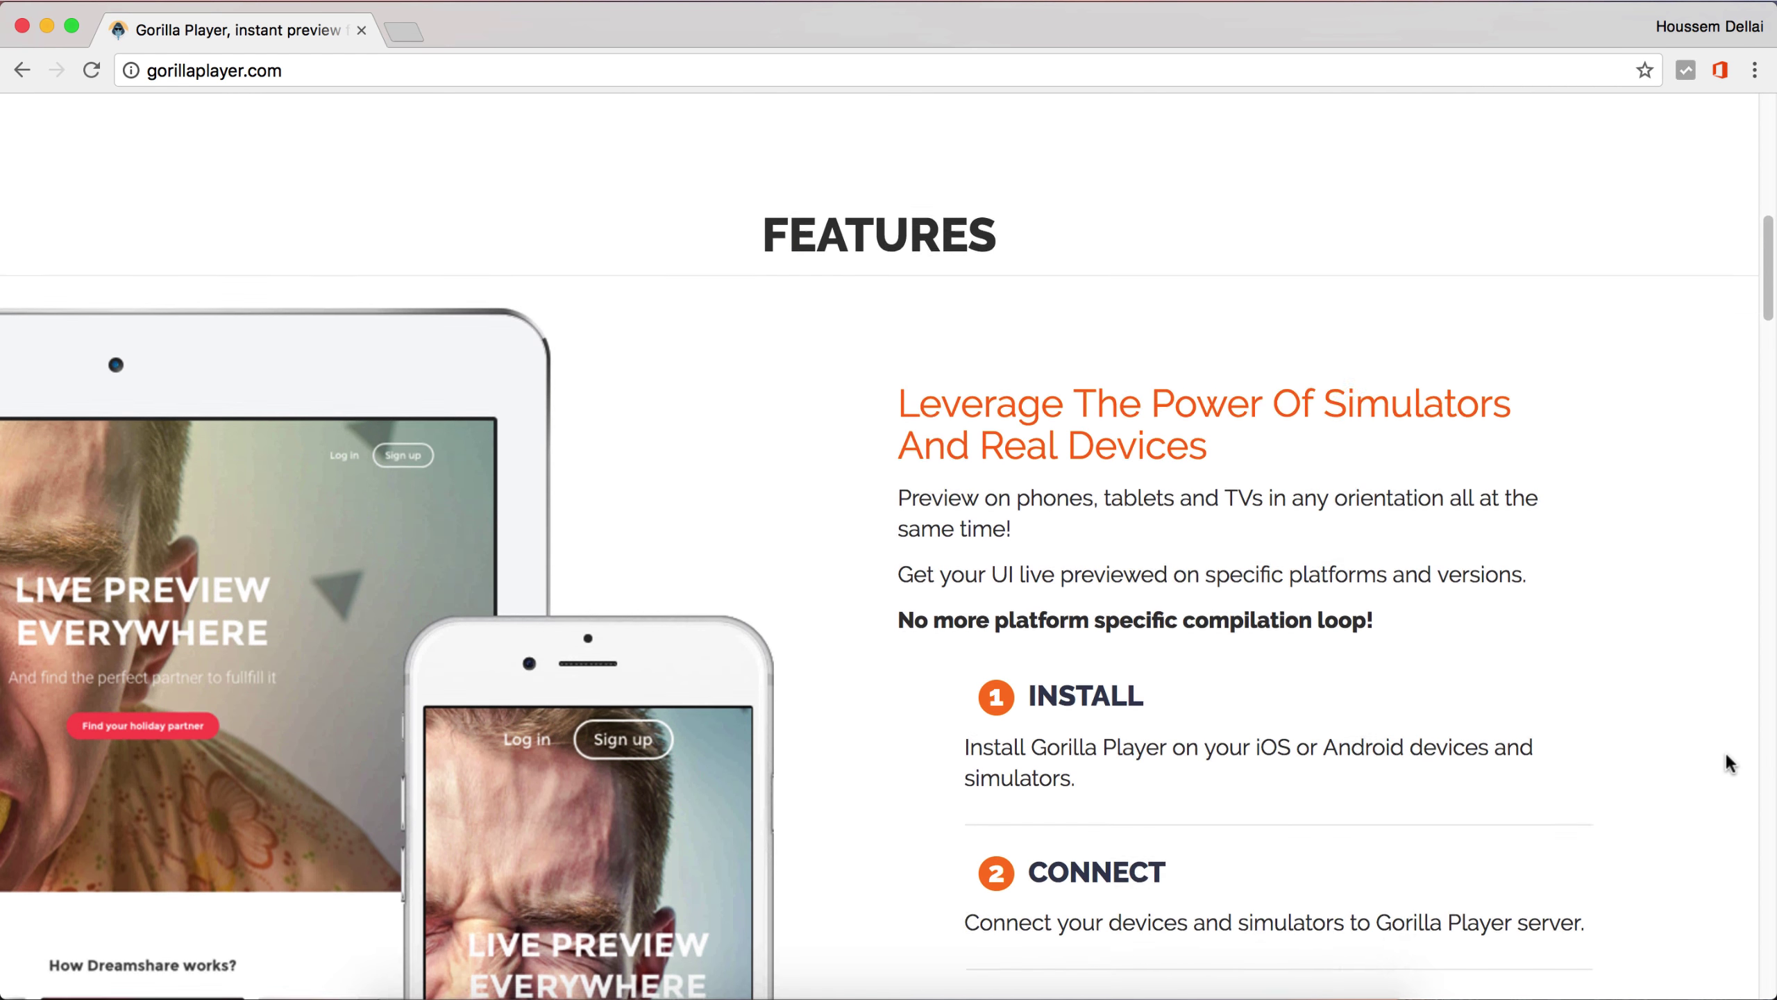
pyautogui.scroll(-1, 1729, 762)
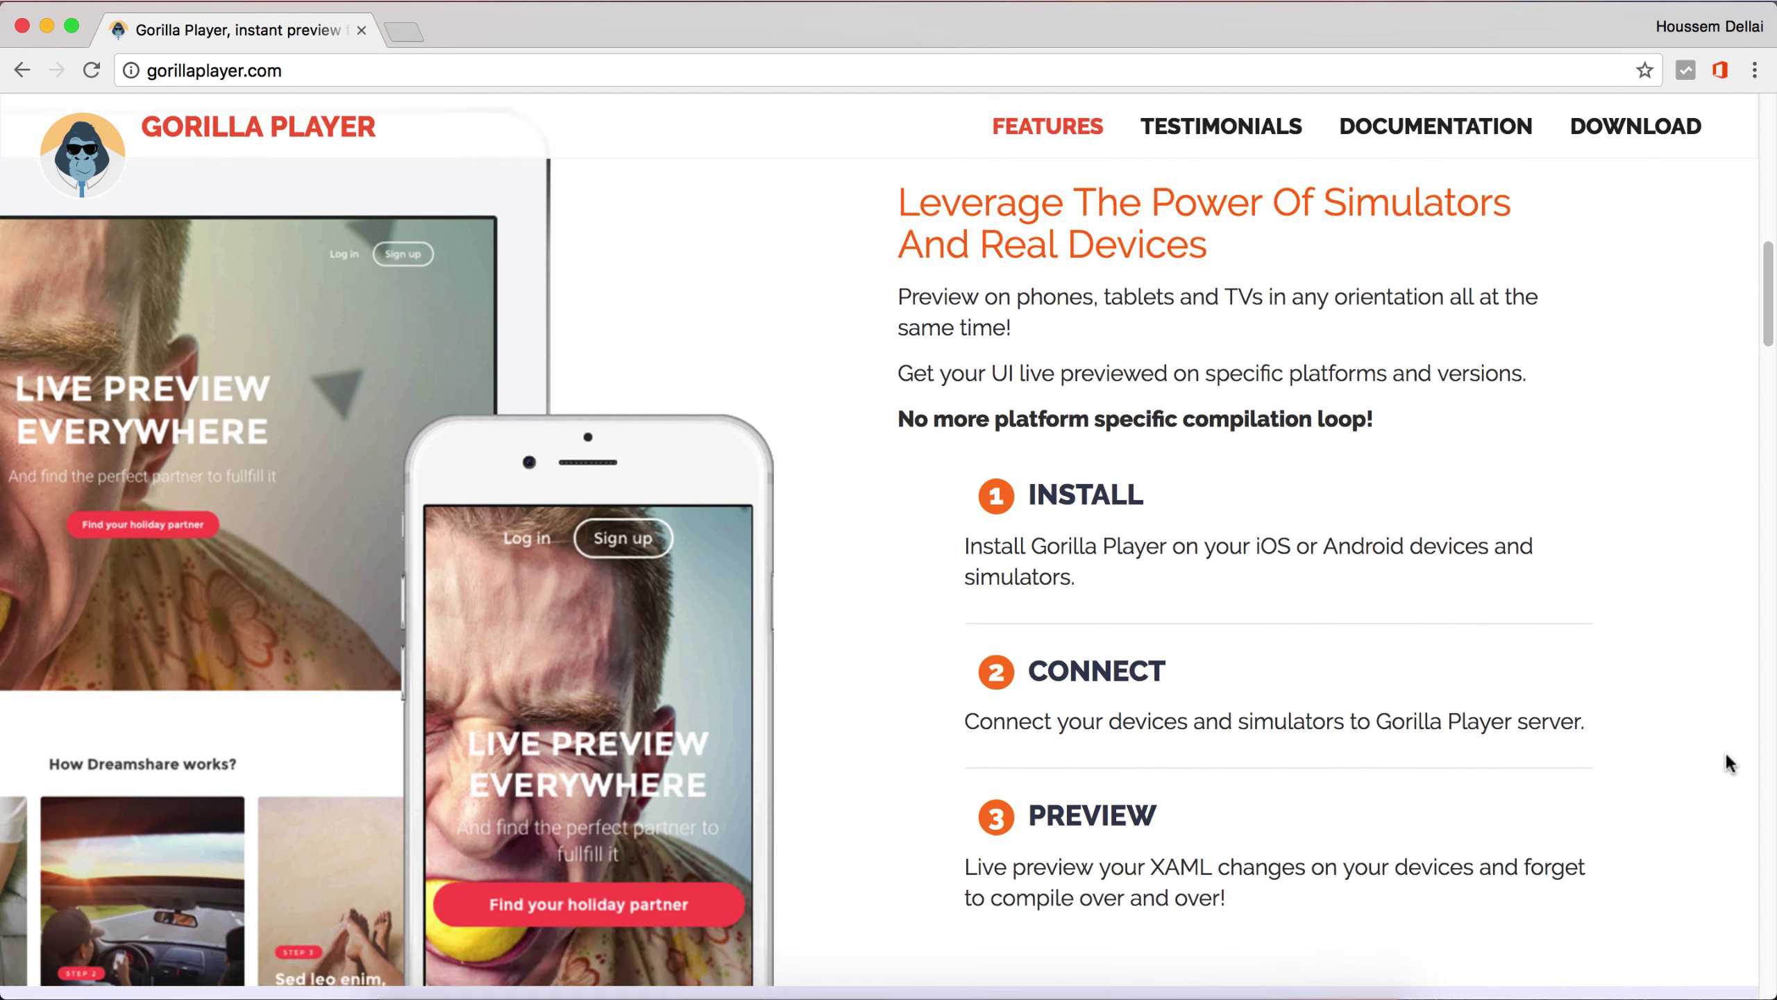
pyautogui.scroll(-5, 1728, 761)
pyautogui.scroll(-1, 1728, 762)
pyautogui.scroll(-2, 1727, 763)
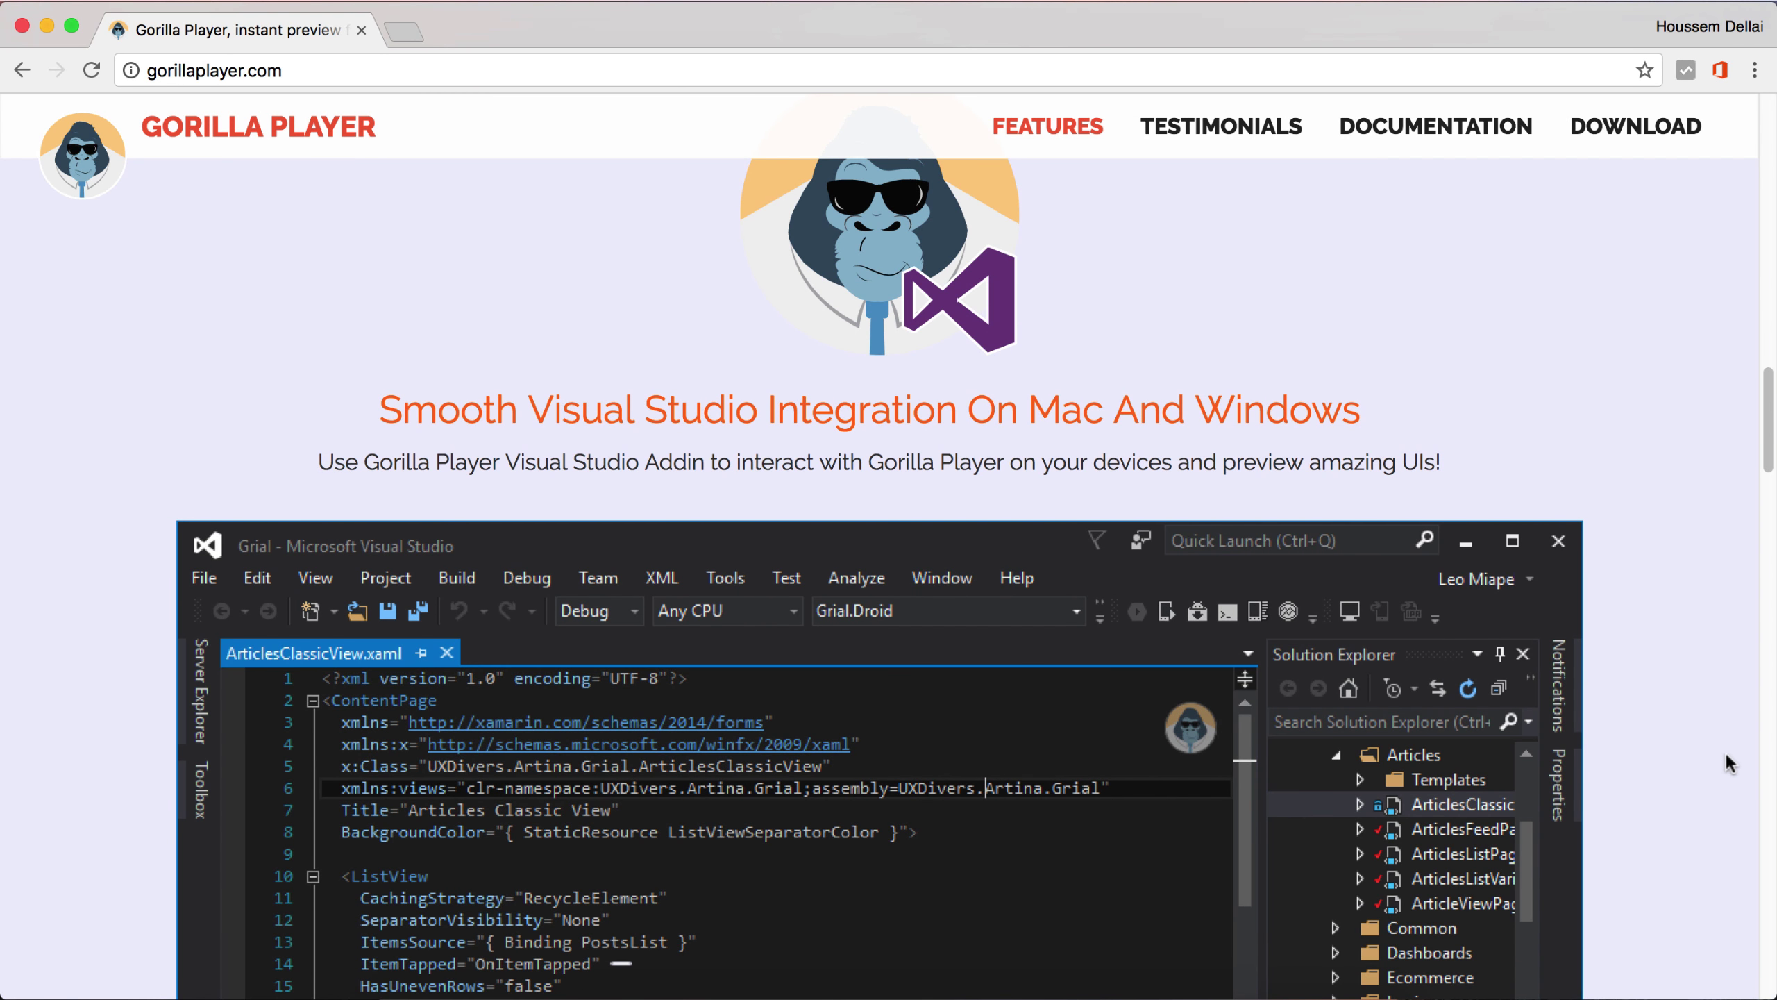
pyautogui.scroll(-3, 1730, 789)
pyautogui.scroll(-2, 1729, 792)
pyautogui.scroll(-3, 1730, 805)
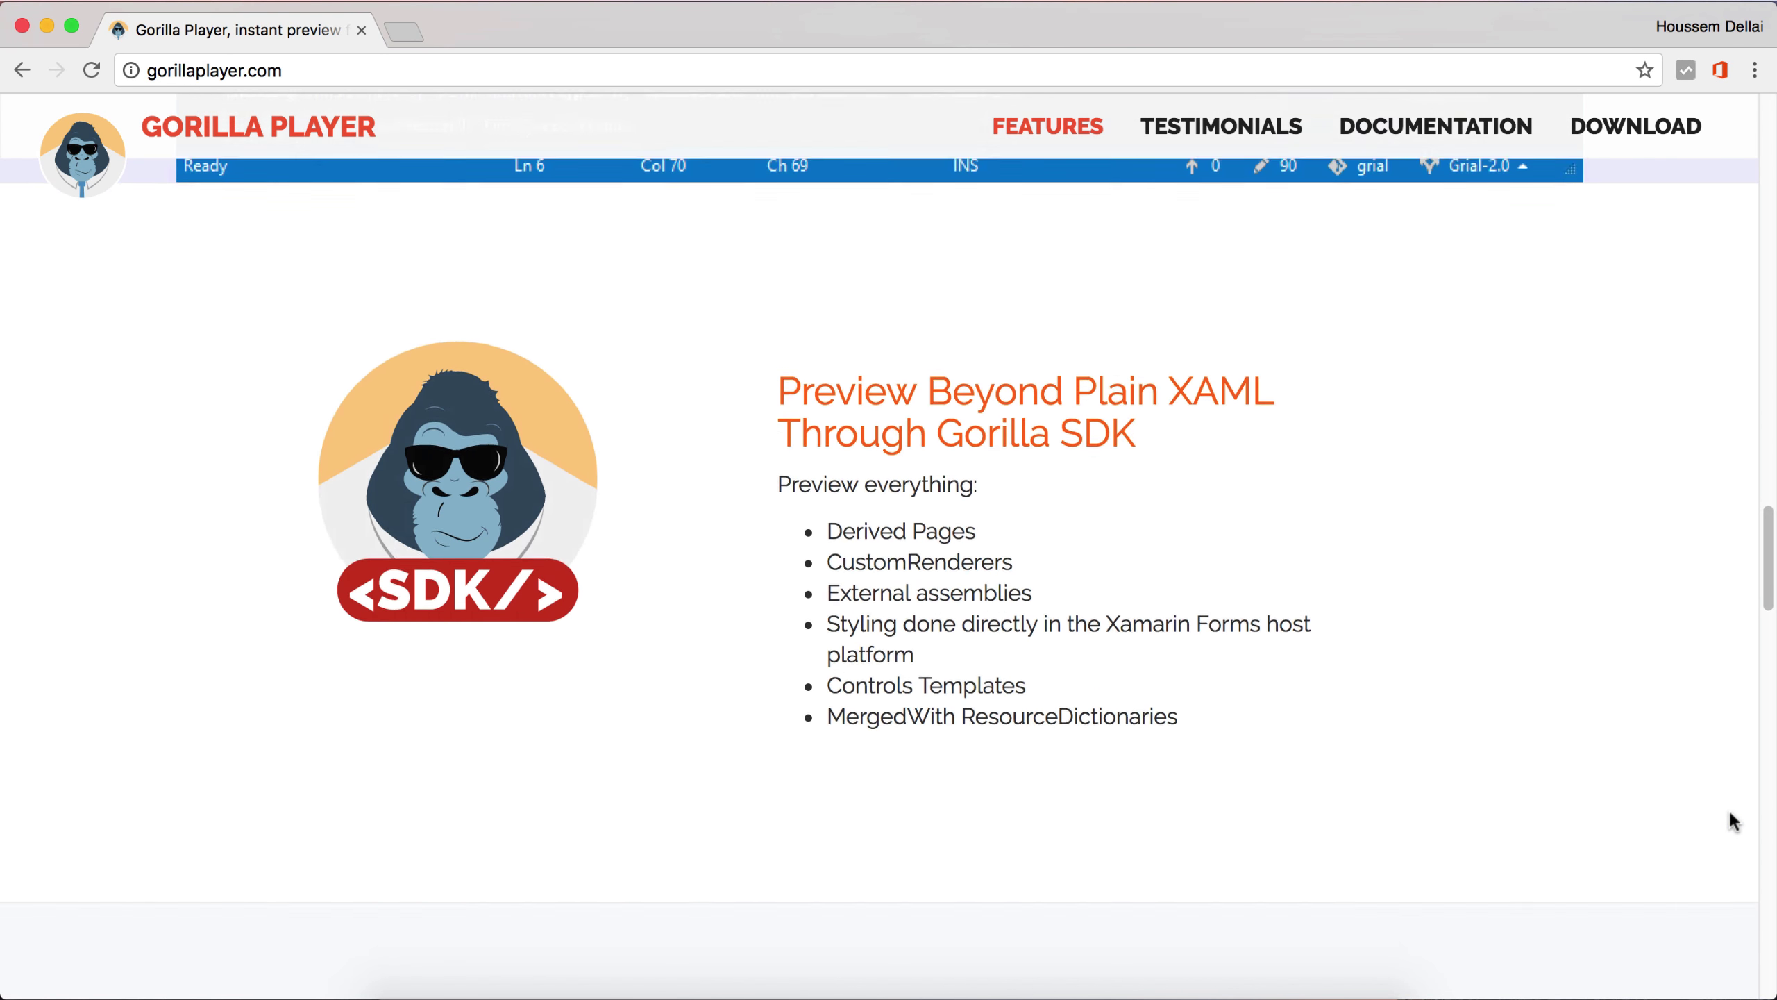
pyautogui.scroll(-1, 1733, 823)
pyautogui.scroll(-5, 1733, 835)
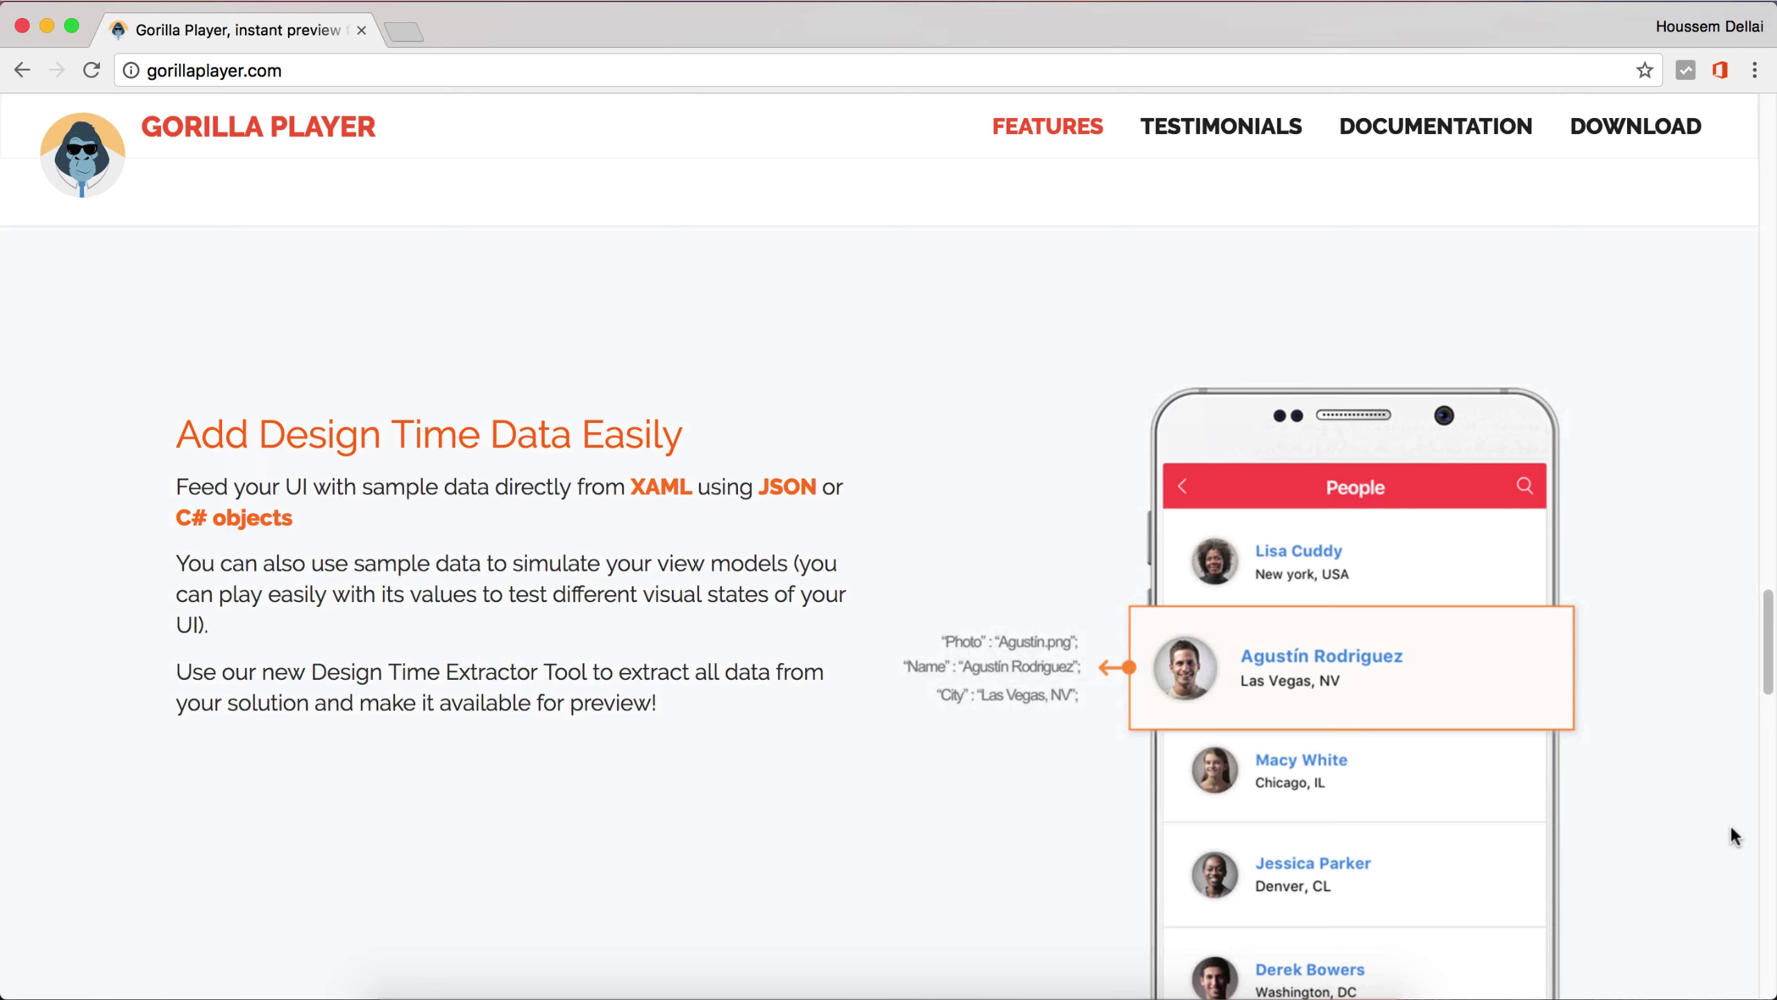
pyautogui.scroll(-1, 1732, 835)
pyautogui.scroll(-3, 1731, 834)
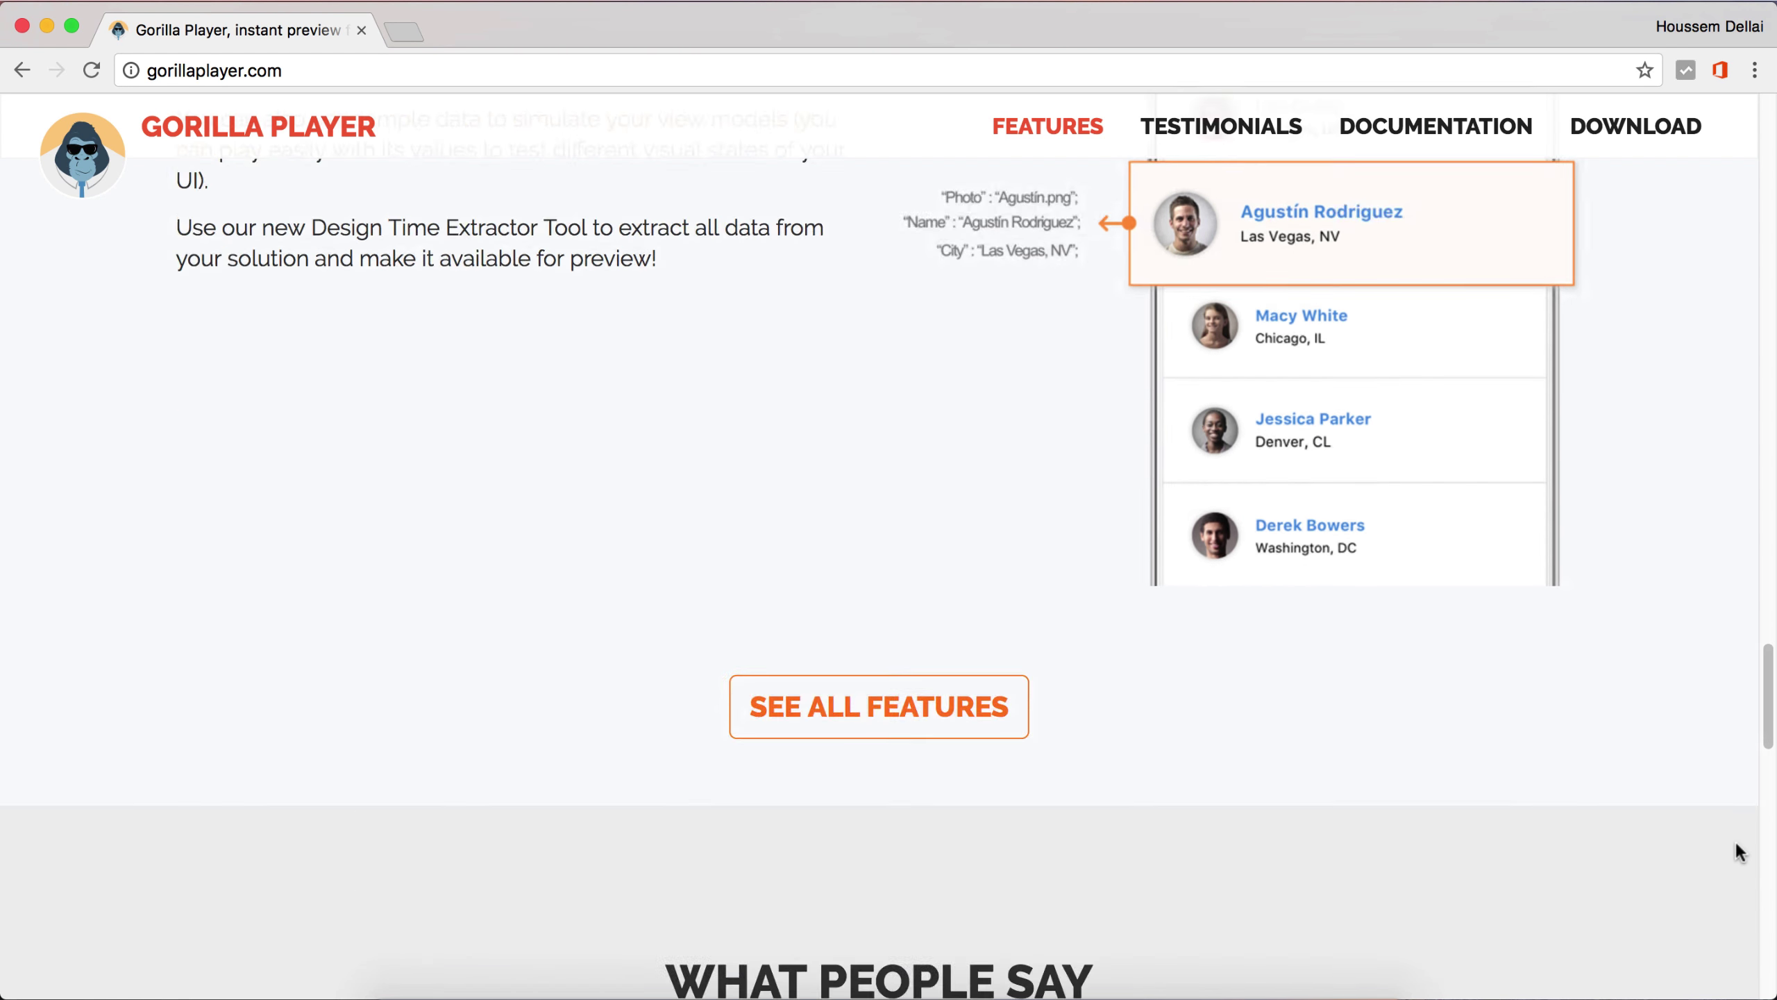
pyautogui.scroll(-4, 1736, 839)
pyautogui.scroll(-3, 1736, 838)
pyautogui.scroll(-3, 1737, 844)
pyautogui.scroll(-1, 1739, 851)
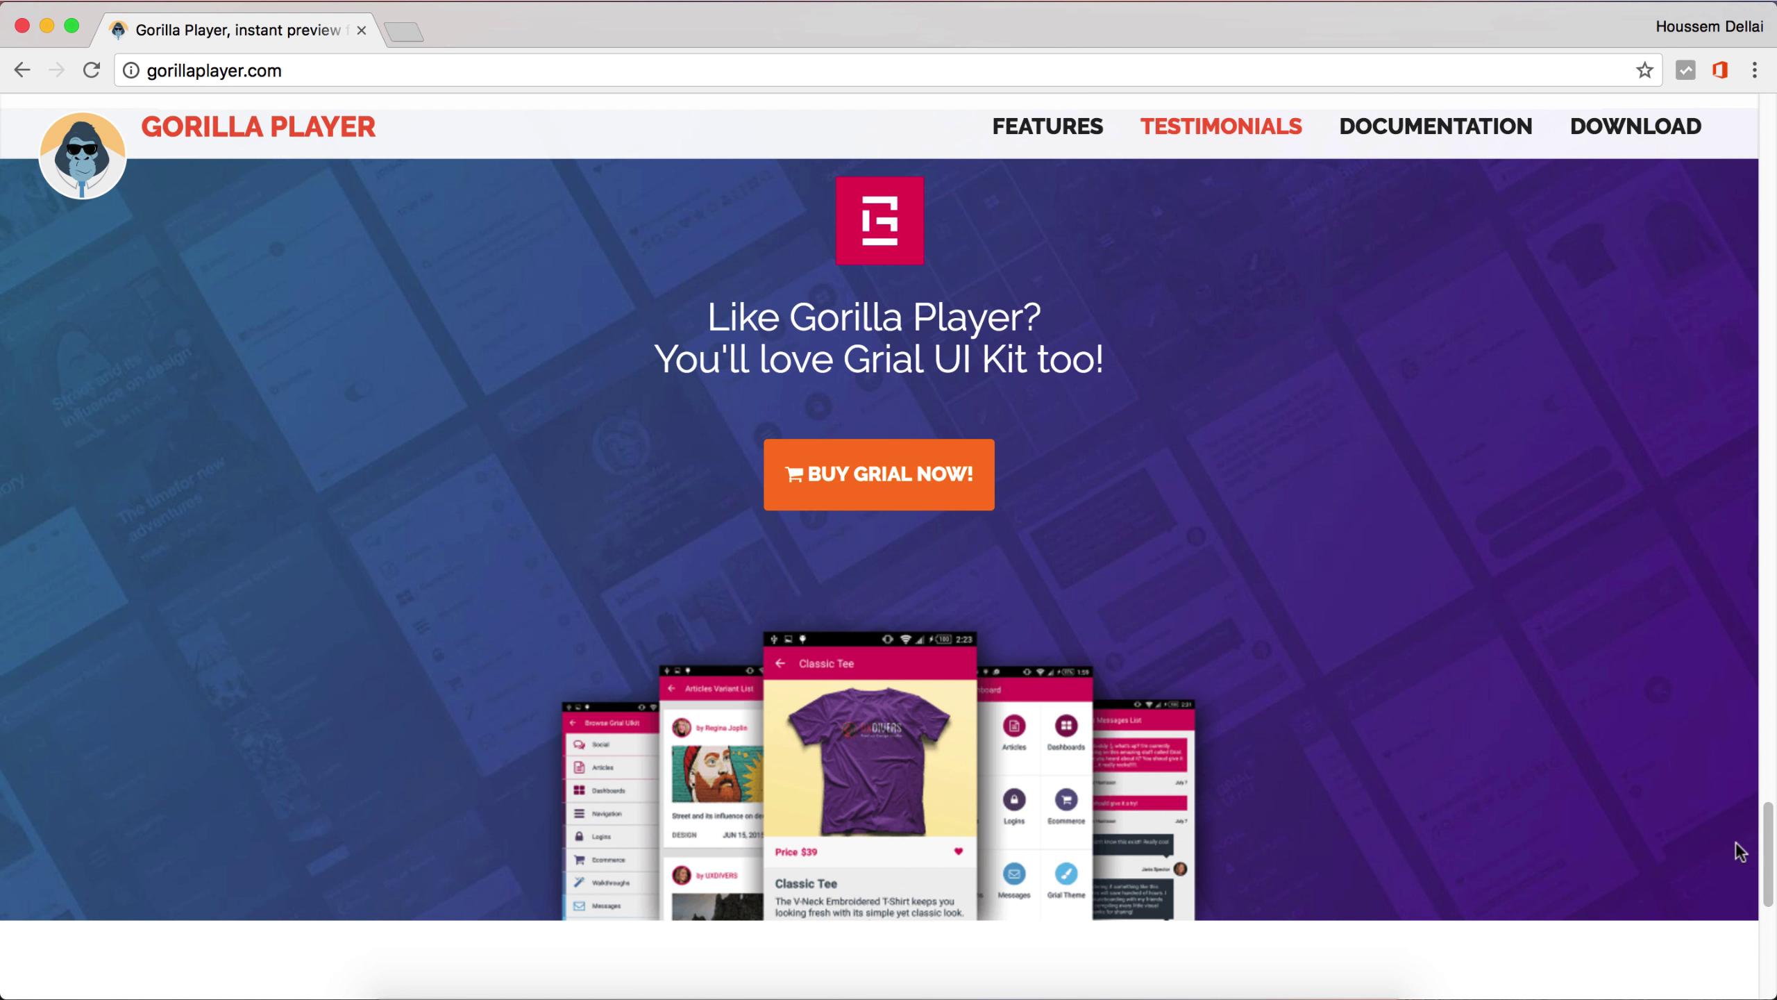